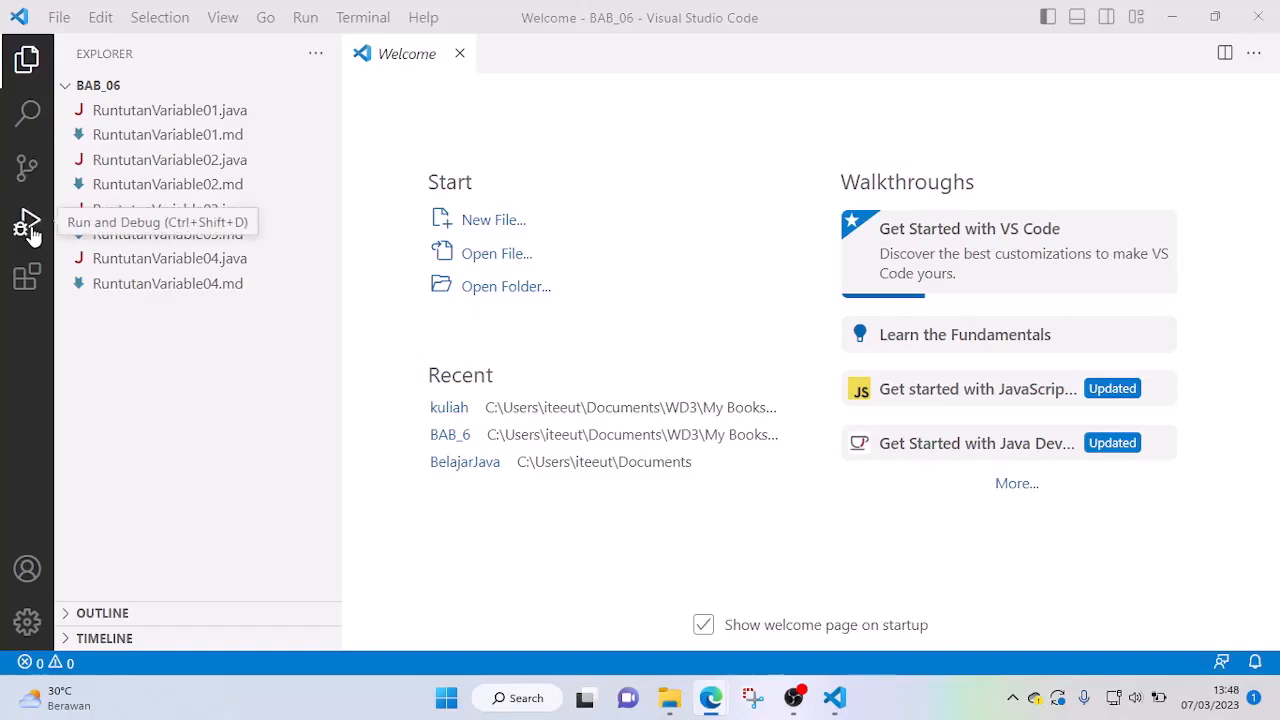
Find the Draw.io Integration extension in the marketplace by searching for draw.io and install it
left_click(30, 284)
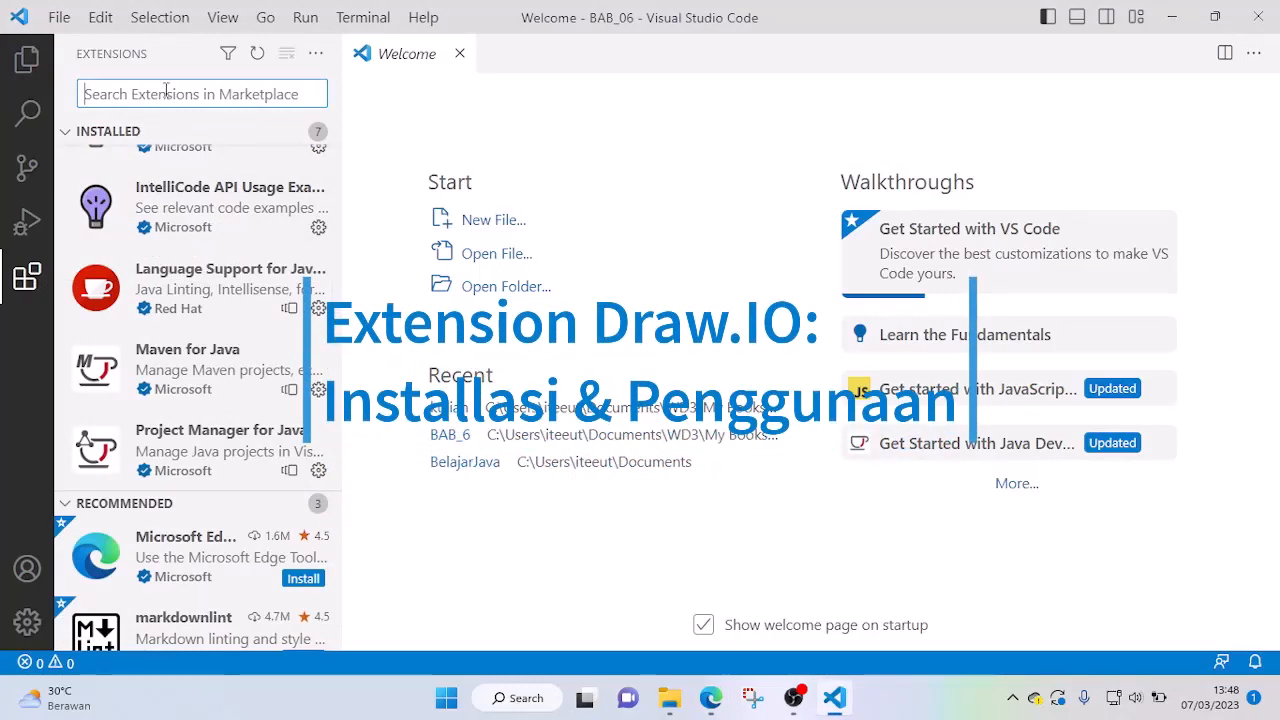
type("dro")
key("BackSpace")
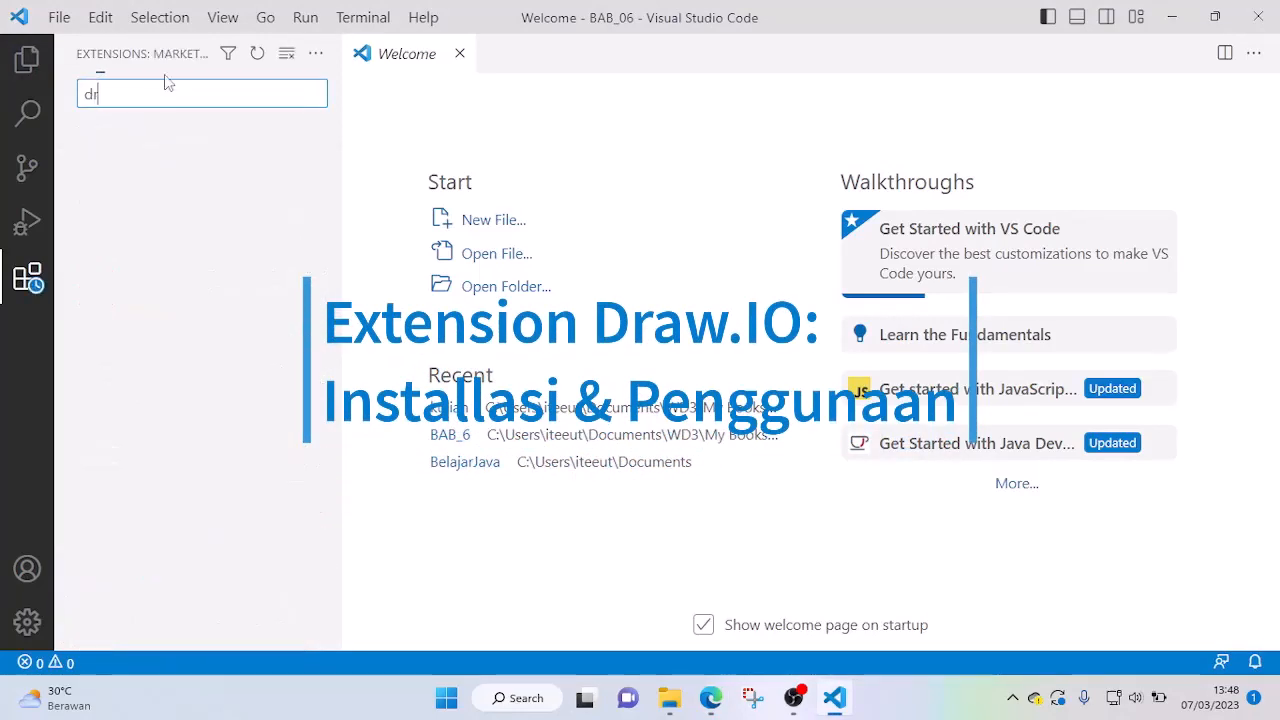
type("aw.io")
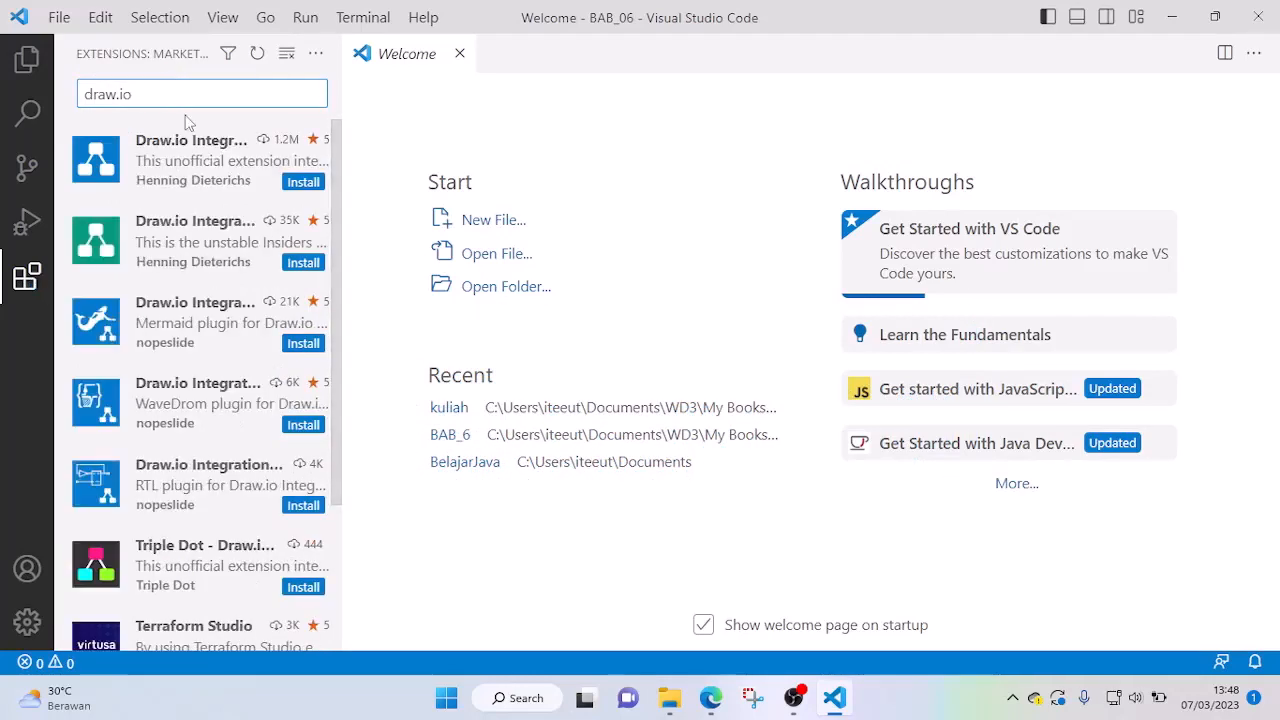
left_click(190, 163)
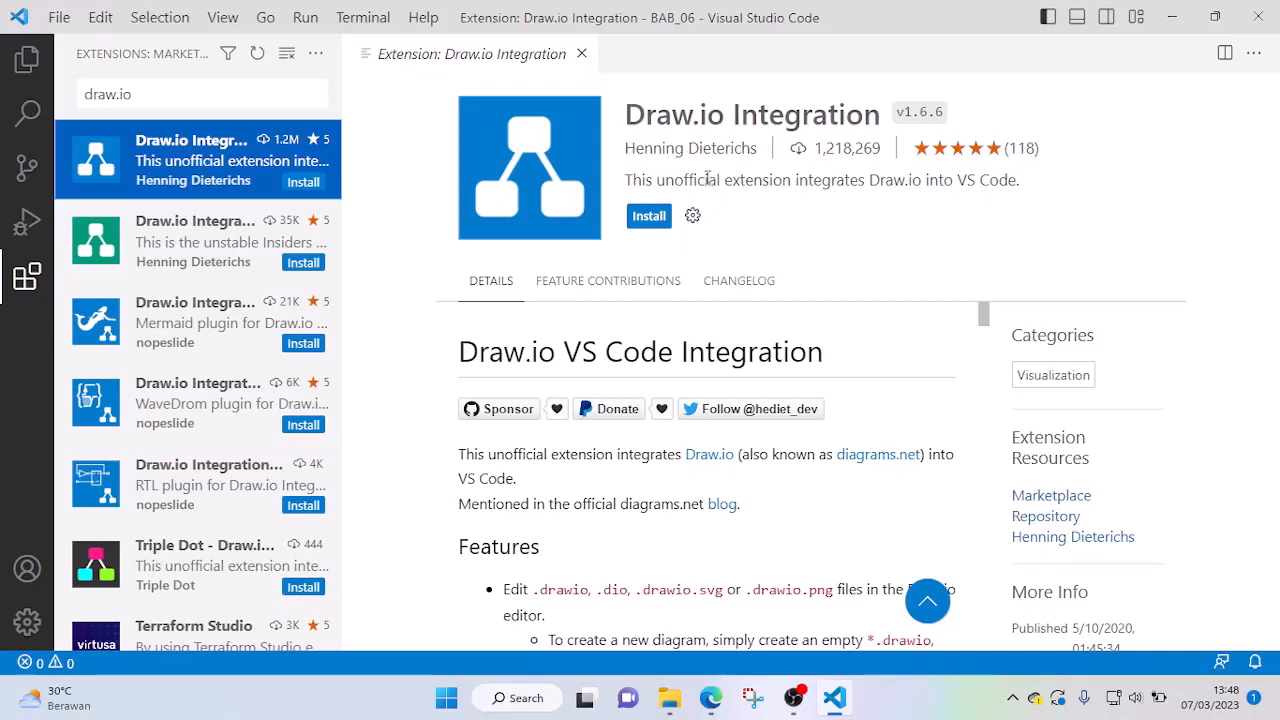
left_click(652, 219)
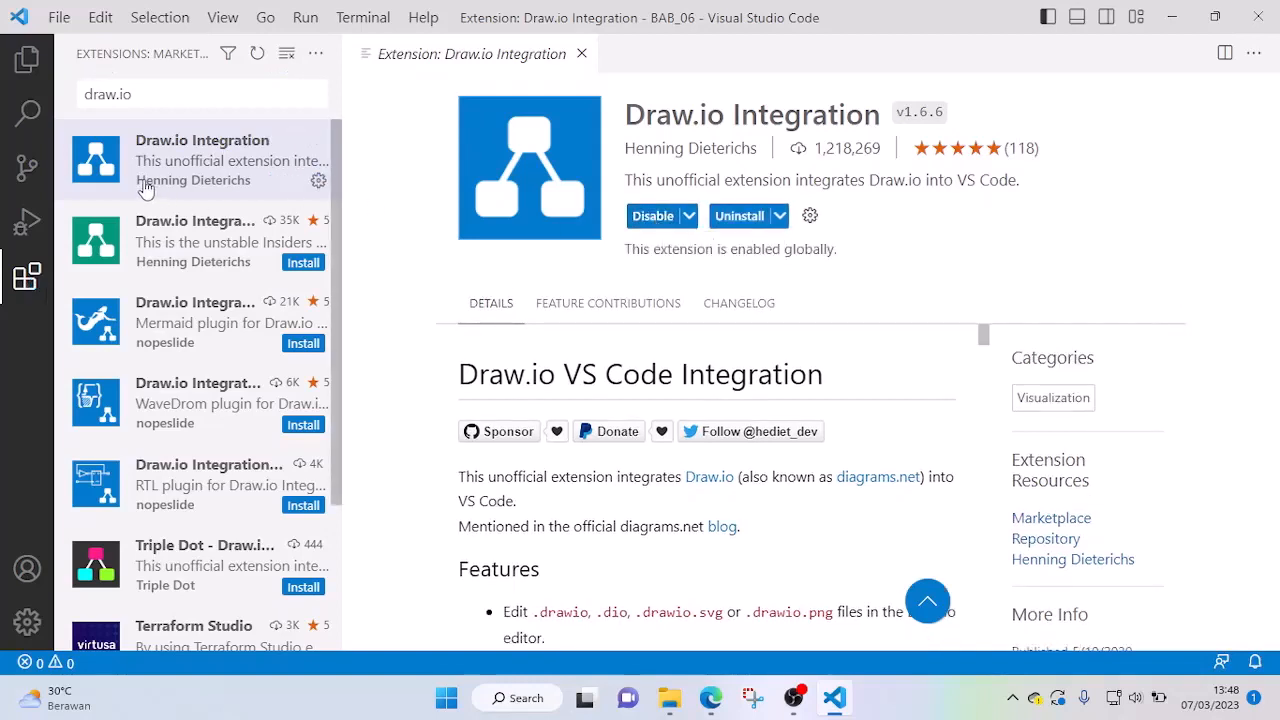
Create a new file named hello_world.drawio in the BAB_06 folder
left_click(27, 62)
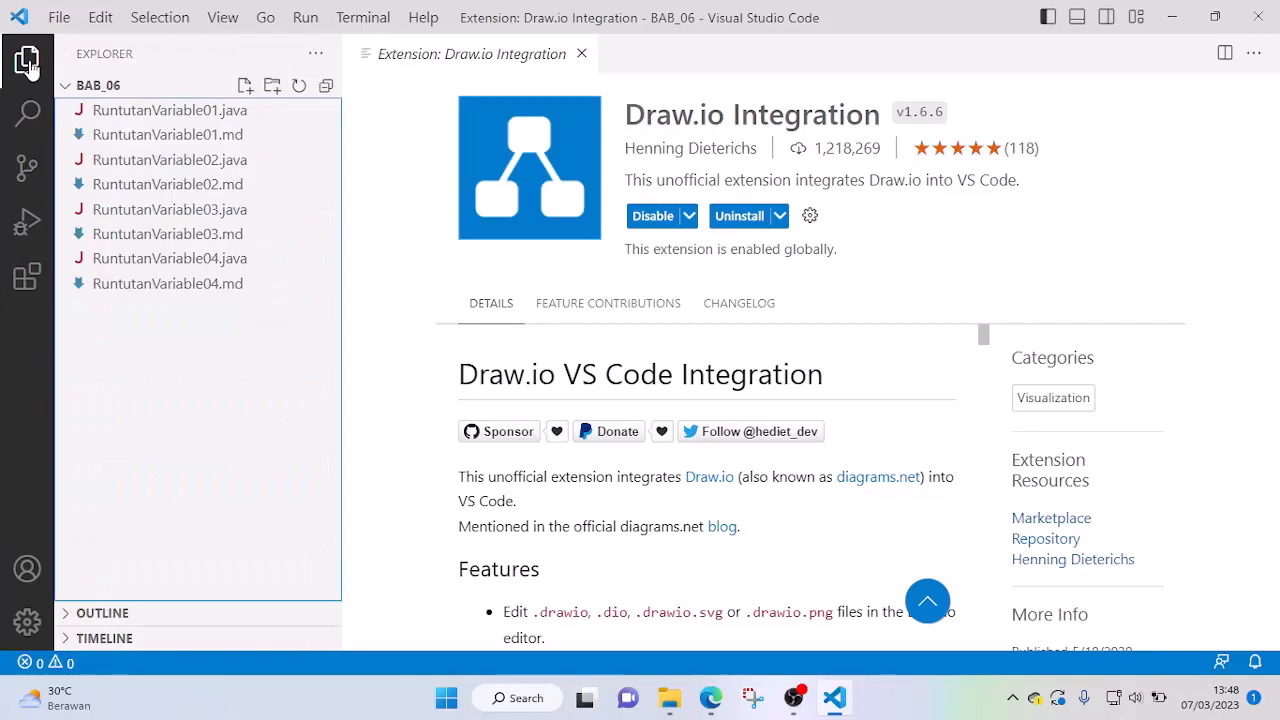
left_click(245, 87)
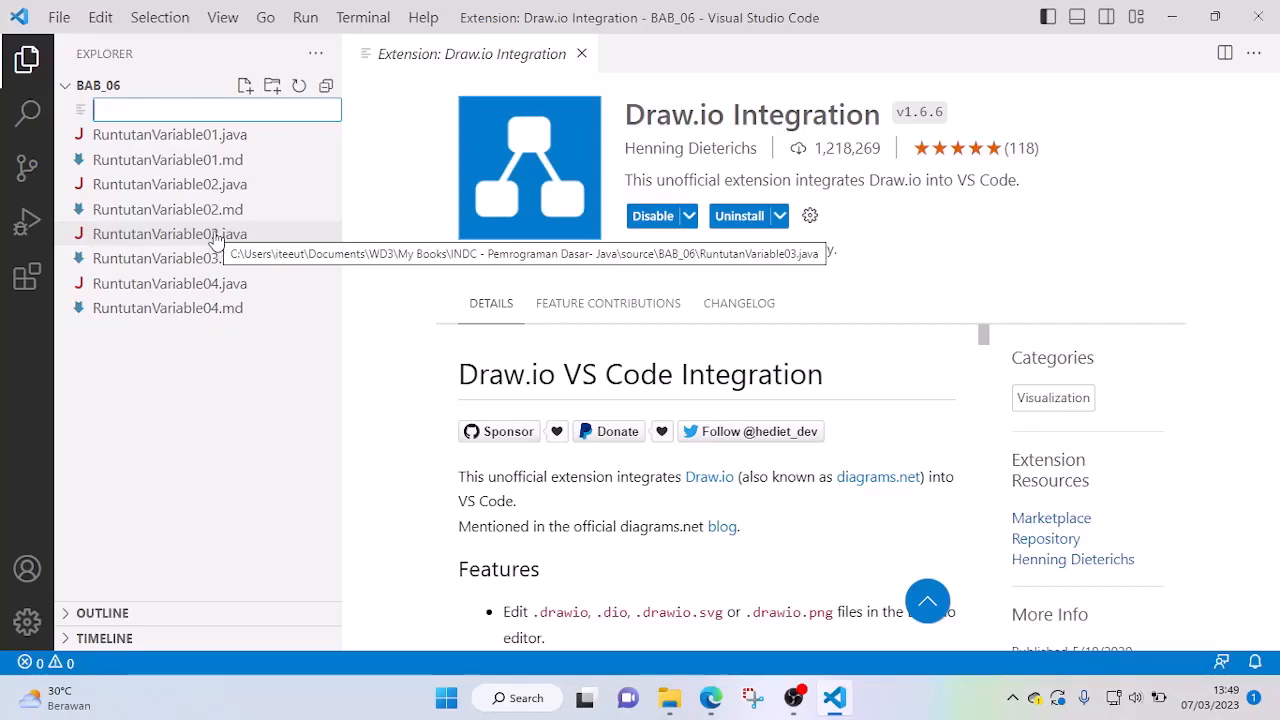
type("hello_")
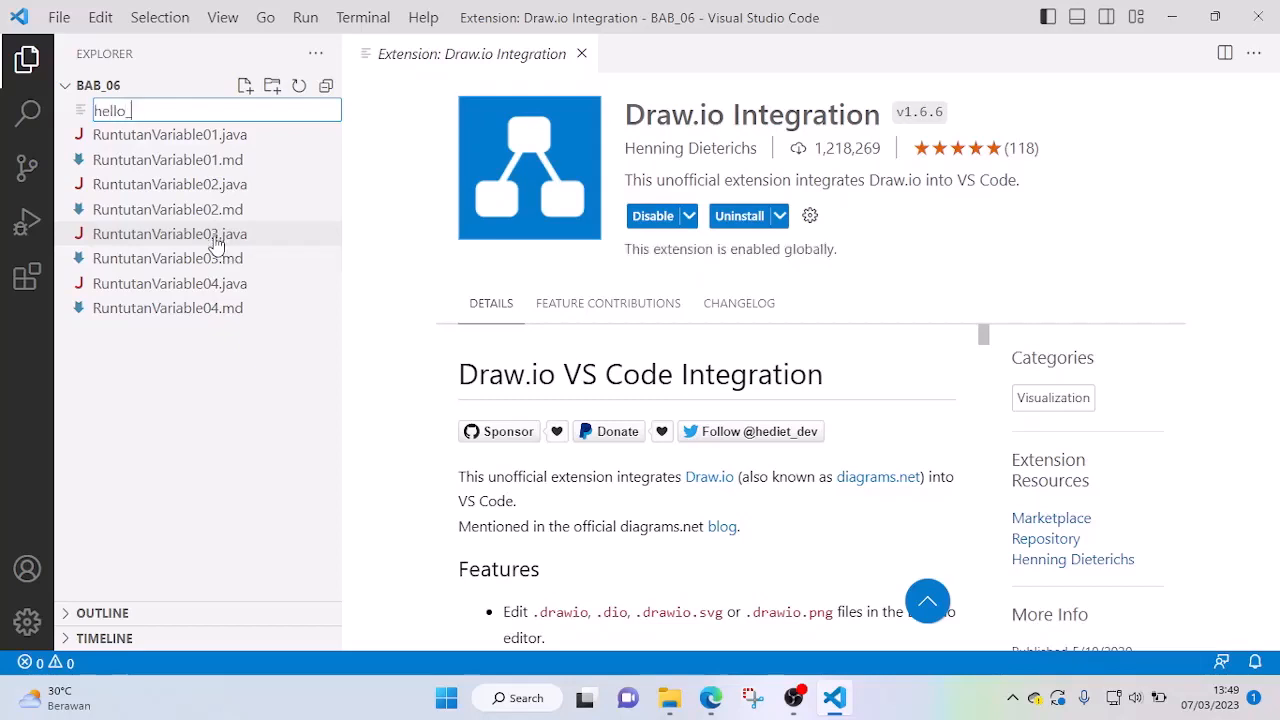
type("world")
key("BackSpace")
key("BackSpace")
key("BackSpace")
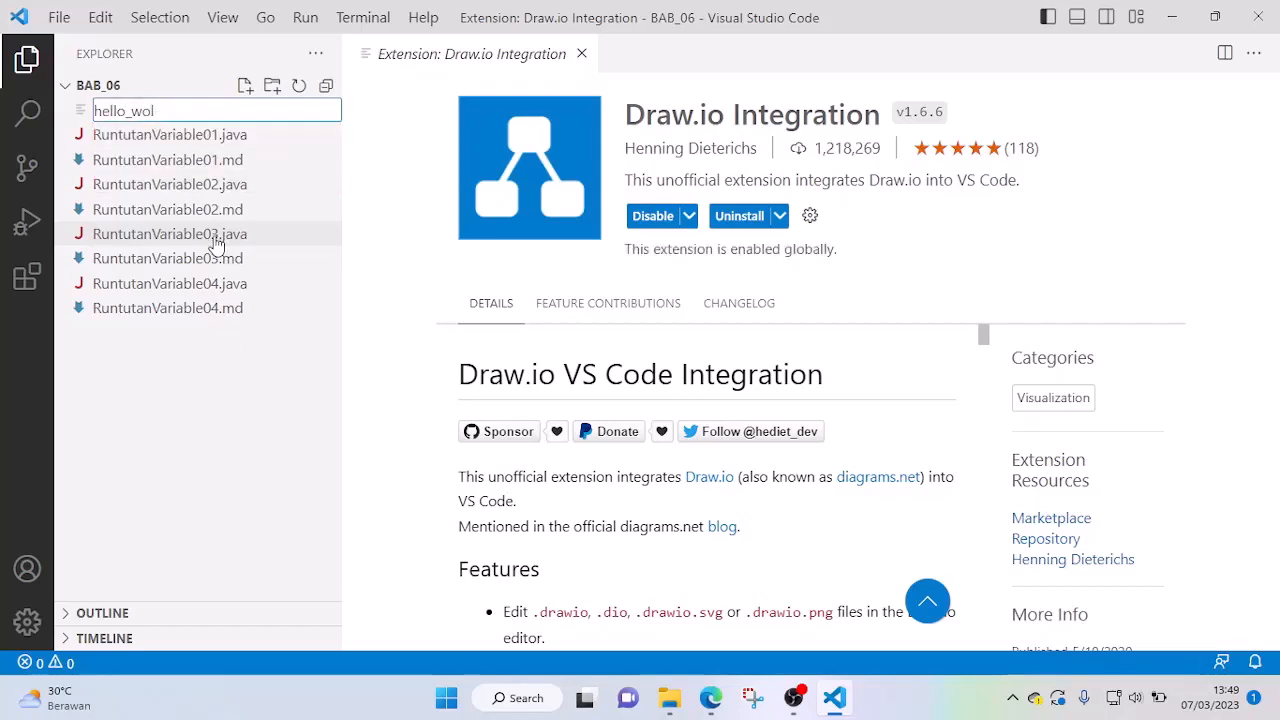
type("l")
key("BackSpace")
type("rld.dra")
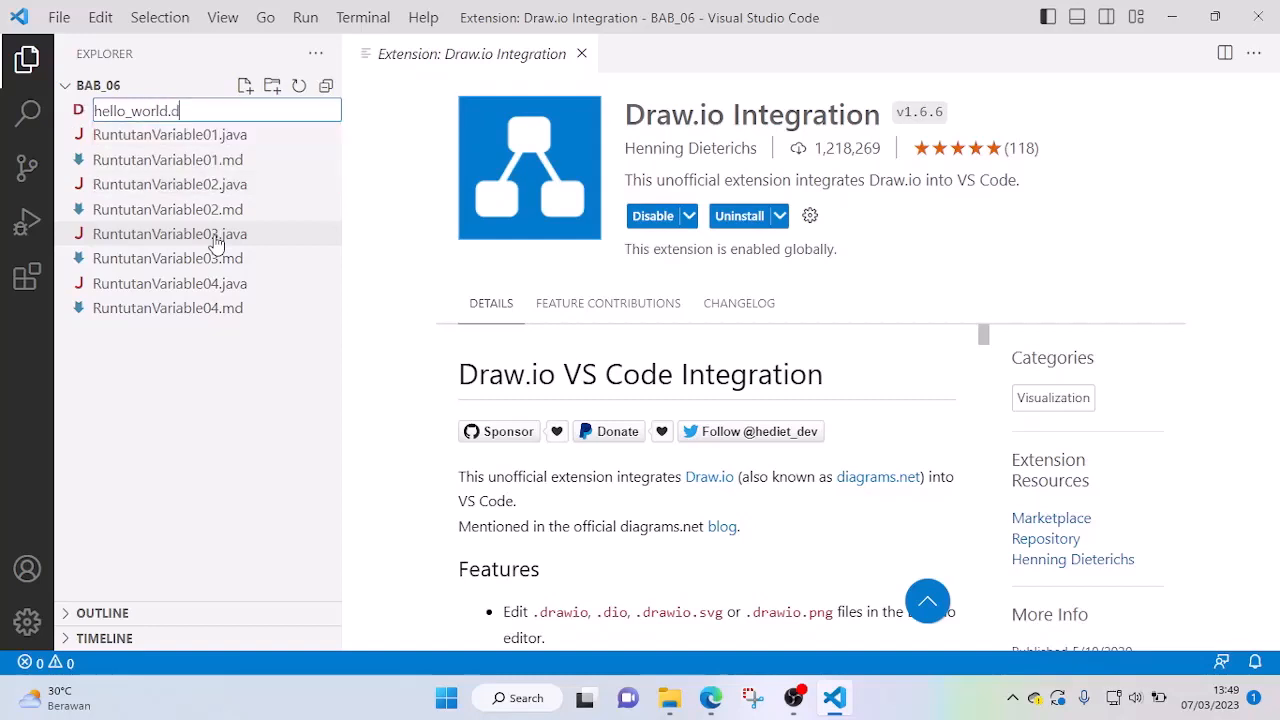
type("wio")
key("Return")
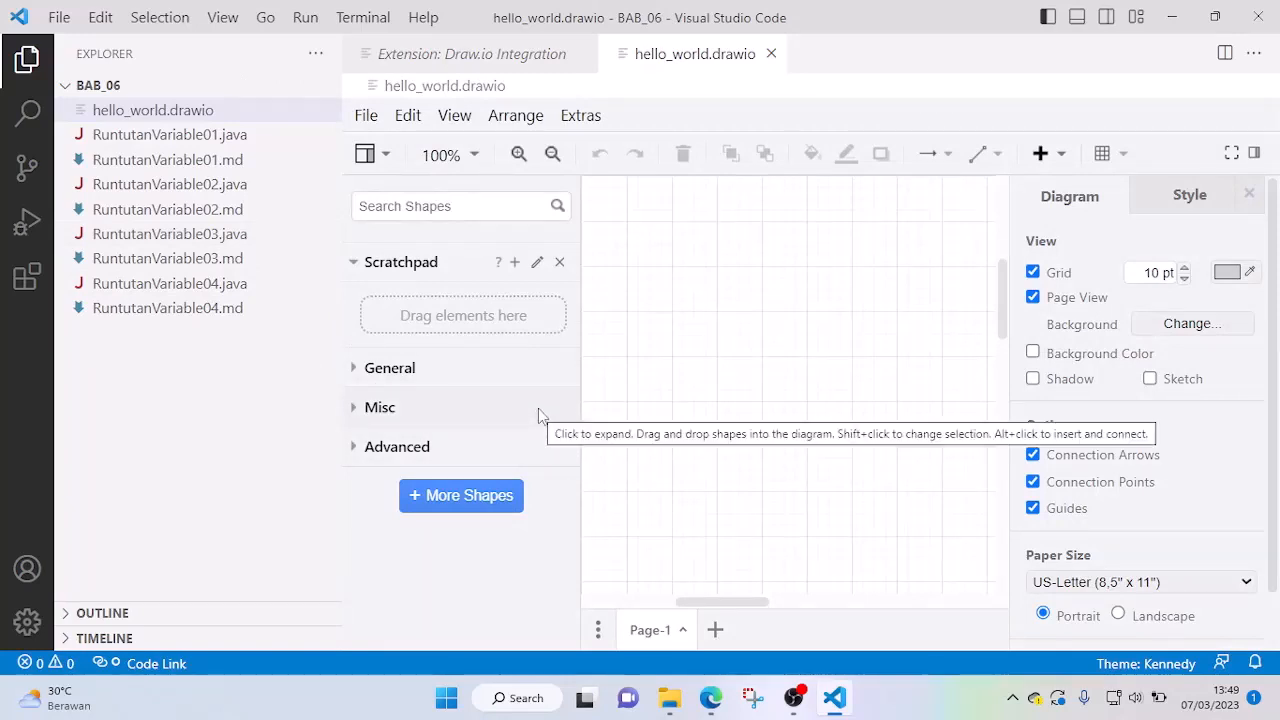
Add a rounded rectangle near the top of the canvas, reduce its height, and label it Tulis nama
left_click(420, 371)
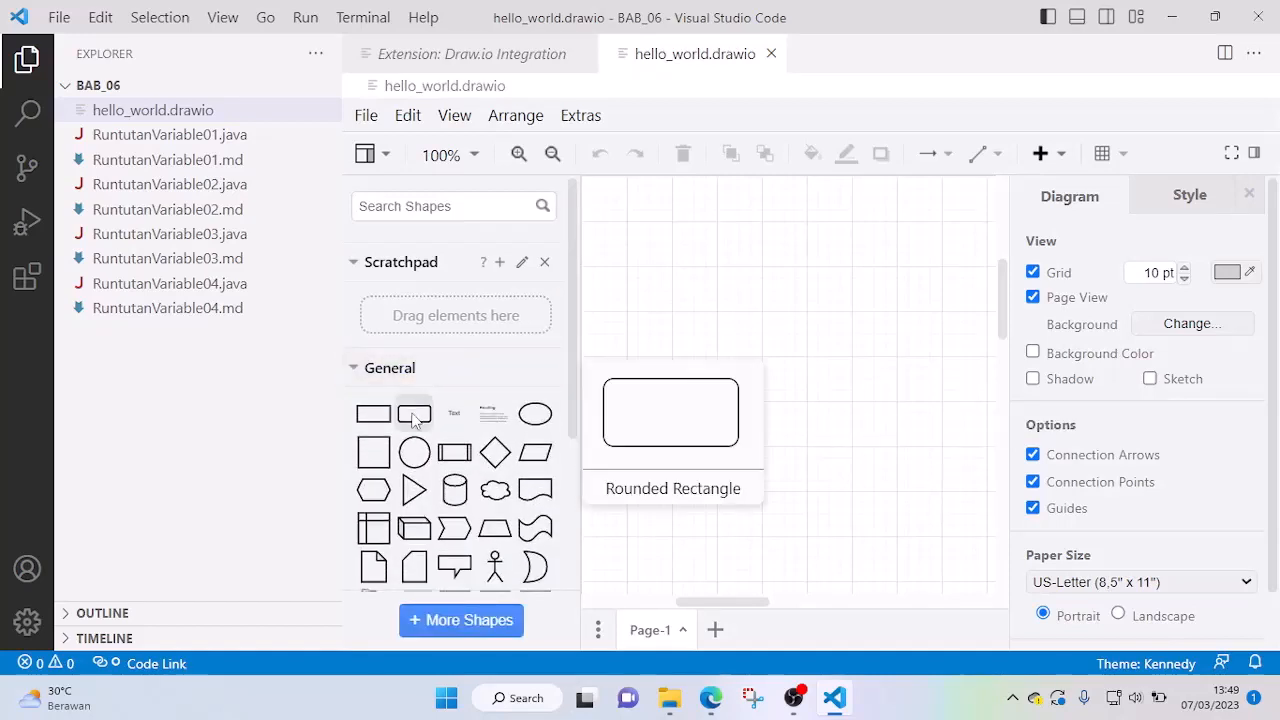
left_click_drag(415, 420, 701, 230)
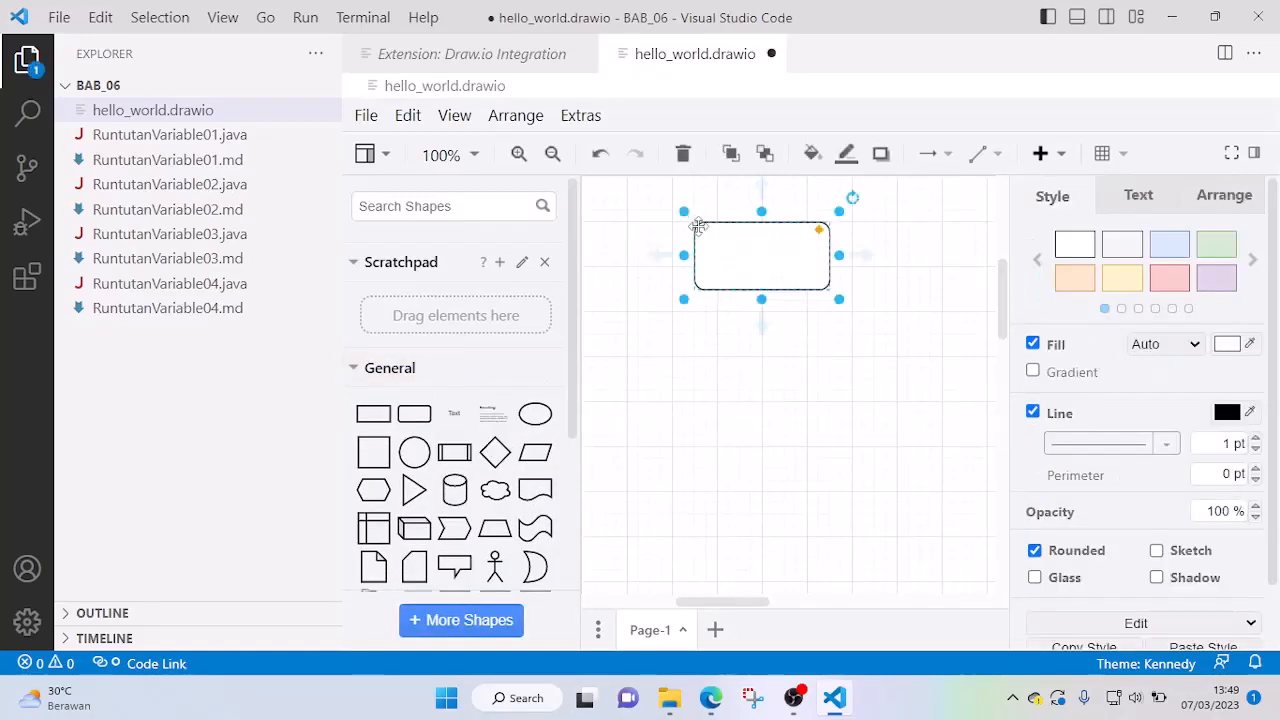
left_click_drag(762, 299, 760, 266)
double_click(749, 248)
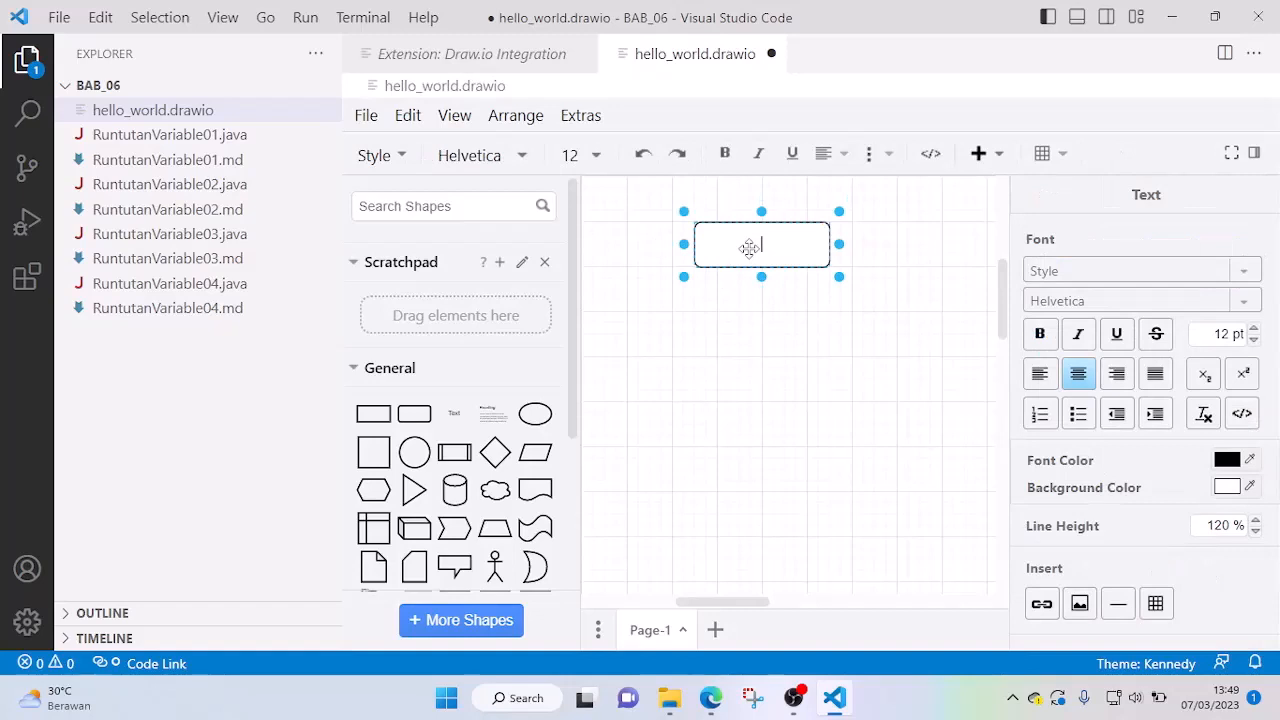
type("Tulis nama")
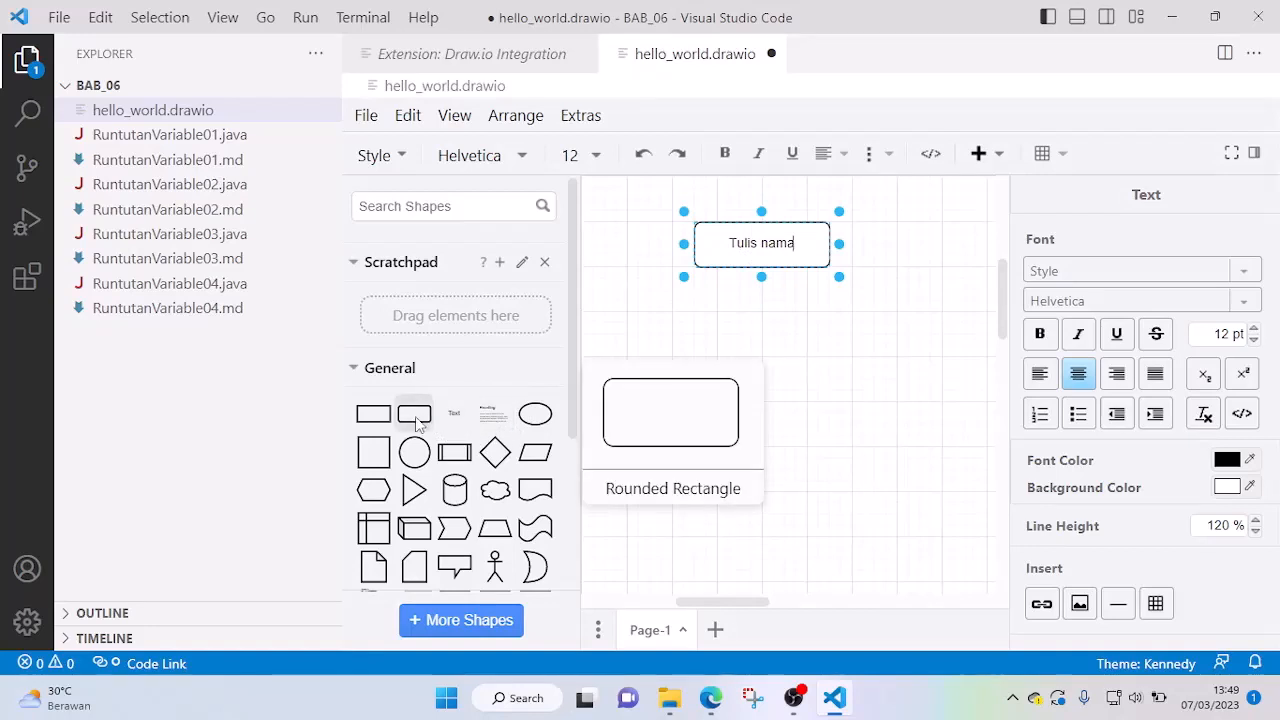
Add a second rounded rectangle below Tulis nama, shorten it to match, and label it Hitung angka
left_click_drag(415, 417, 703, 367)
mouse_move(761, 434)
left_mouse_down()
mouse_move(762, 389)
mouse_move(762, 409)
left_mouse_up()
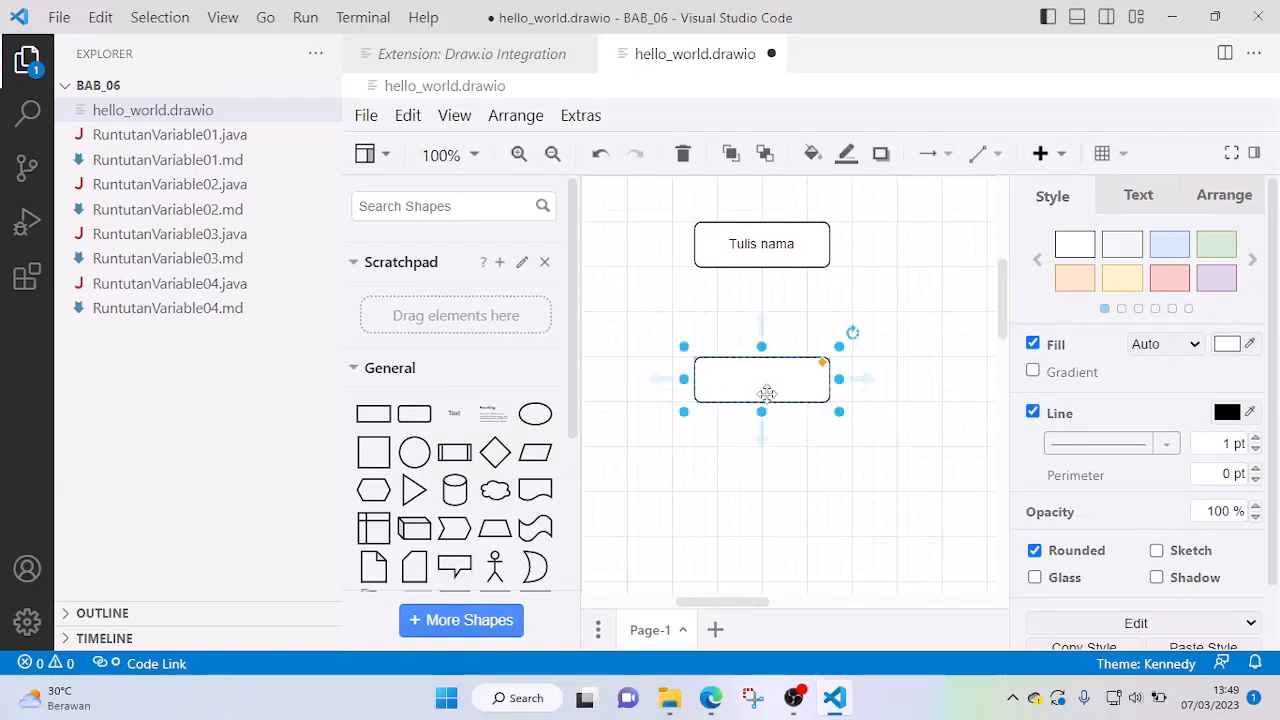
double_click(765, 386)
type("Hitung")
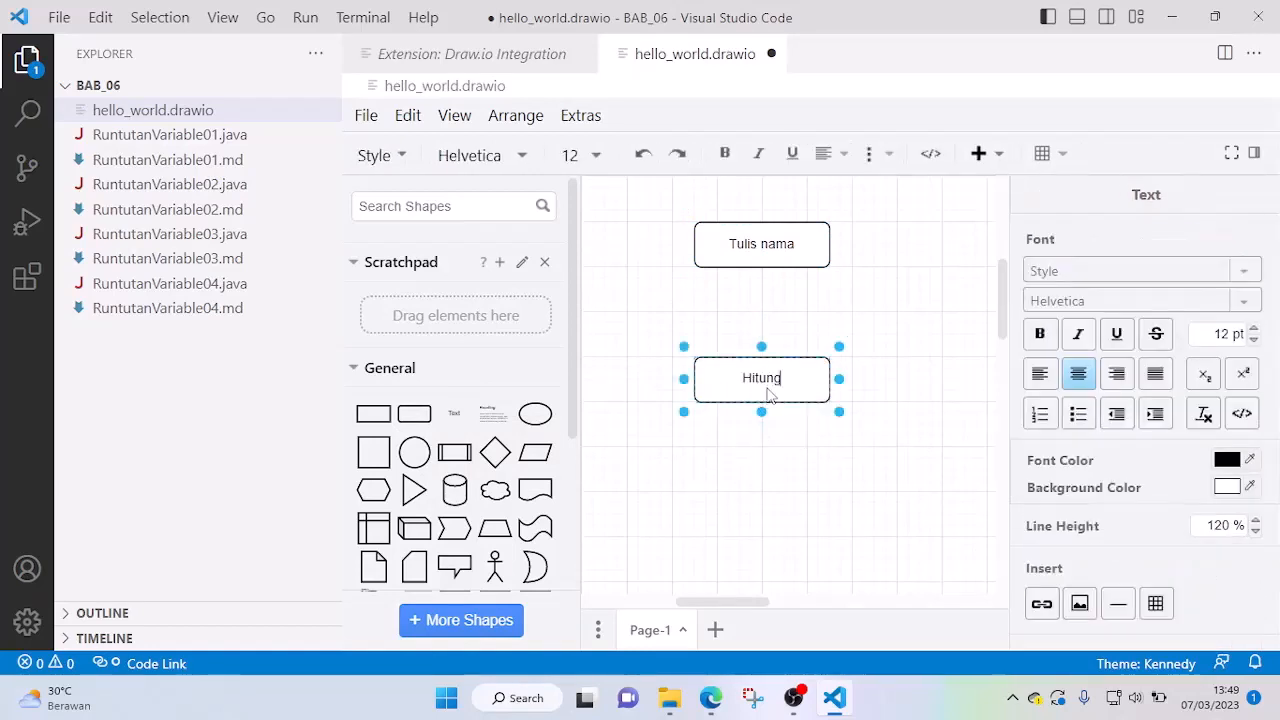
type(" angka")
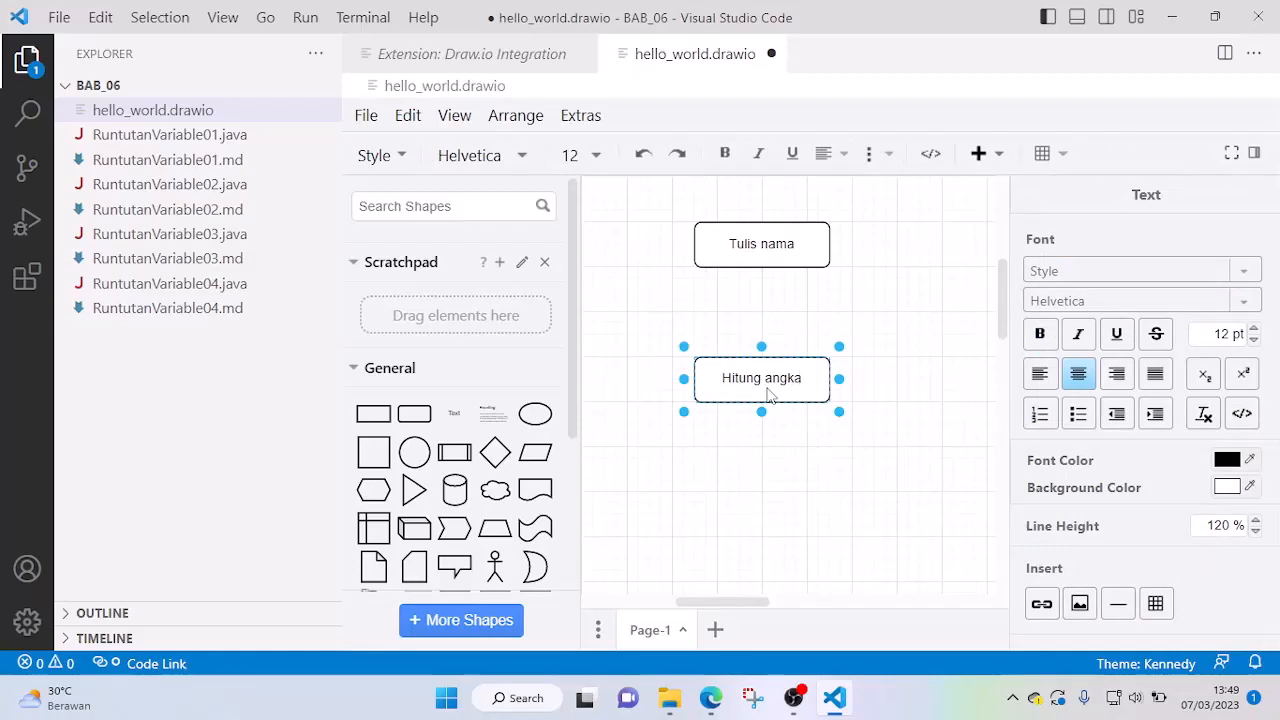
Try to connect Tulis nama to Hitung angka with a reshaped curved arrow, and remove that connector
scroll(460, 450, "down", 3)
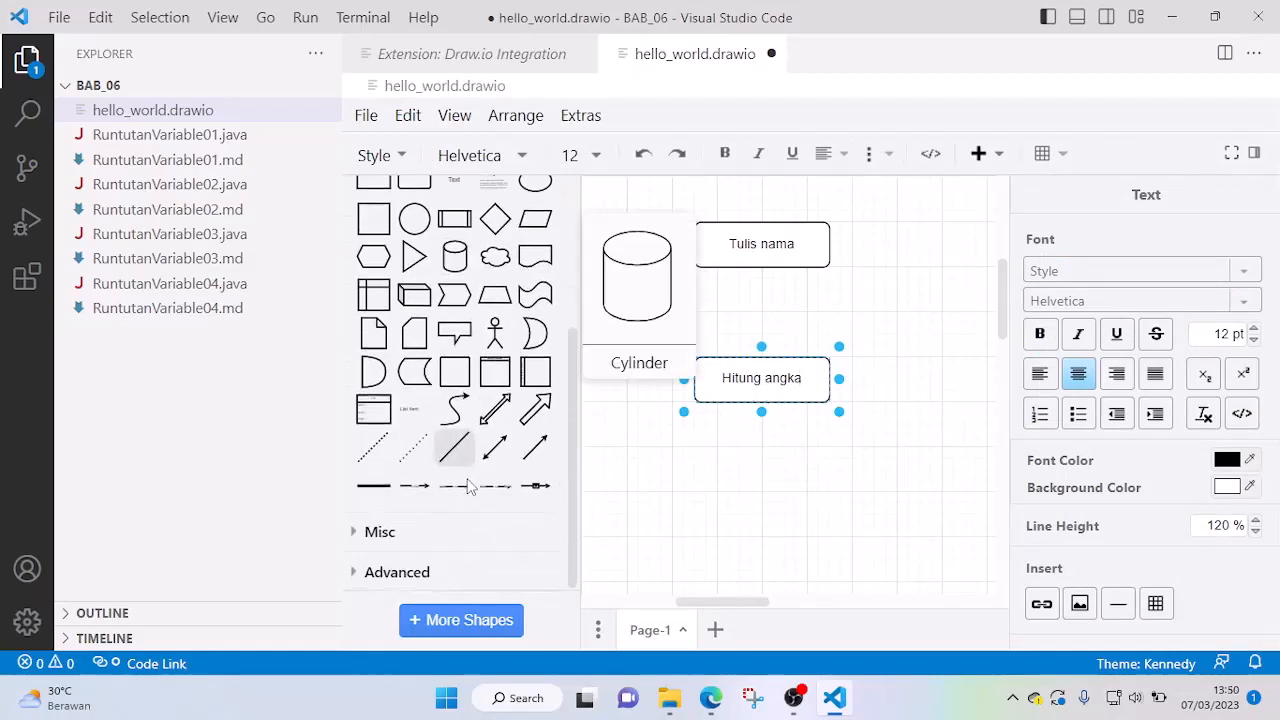
left_click_drag(457, 409, 762, 266)
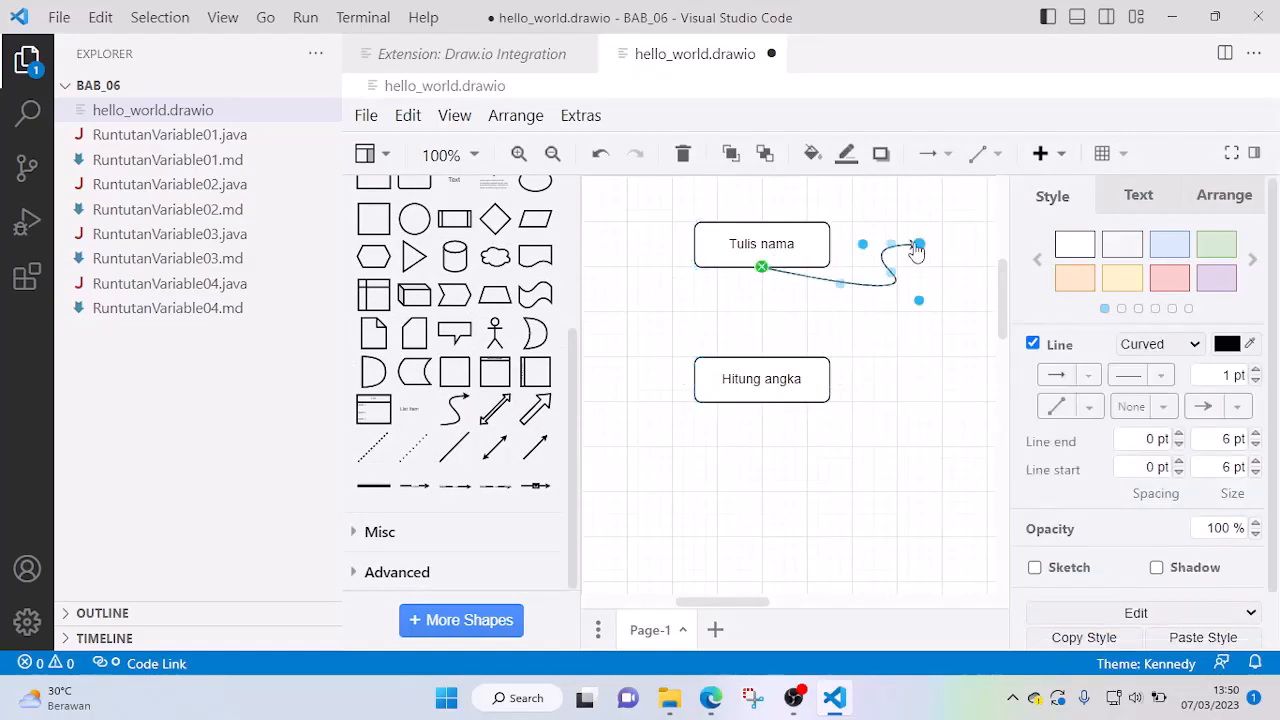
left_click_drag(917, 286, 761, 356)
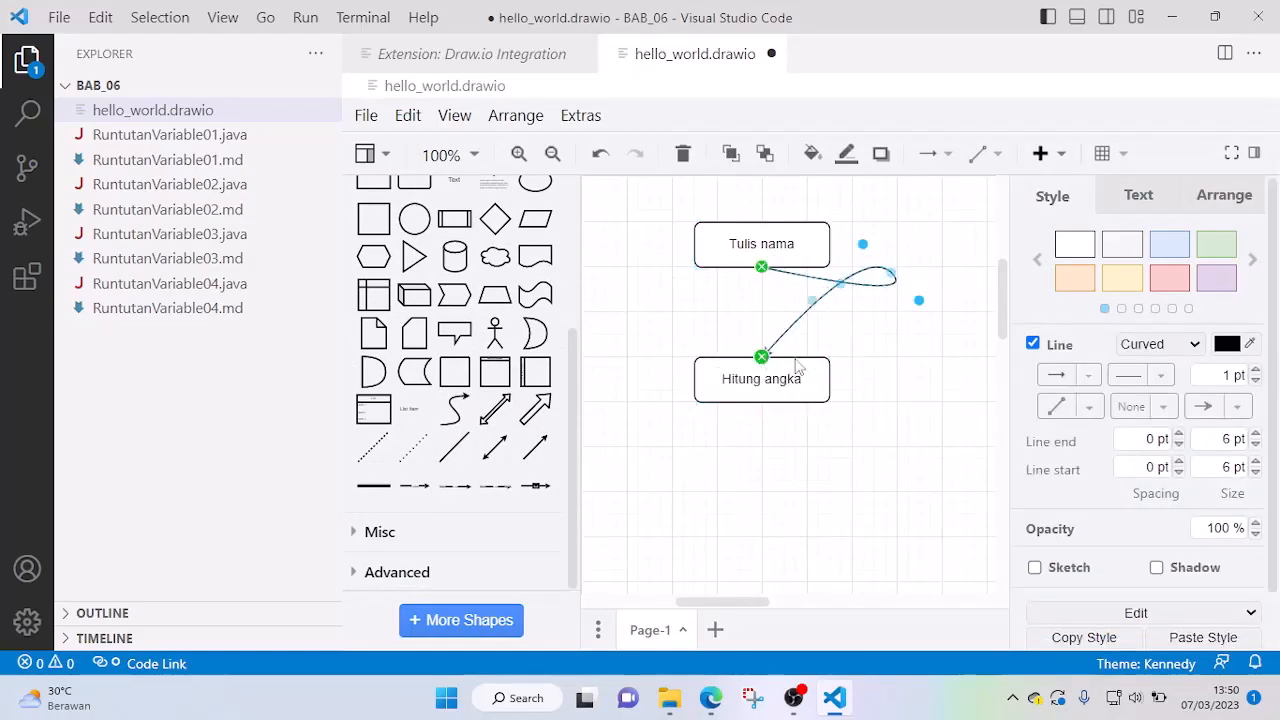
left_click_drag(919, 300, 750, 300)
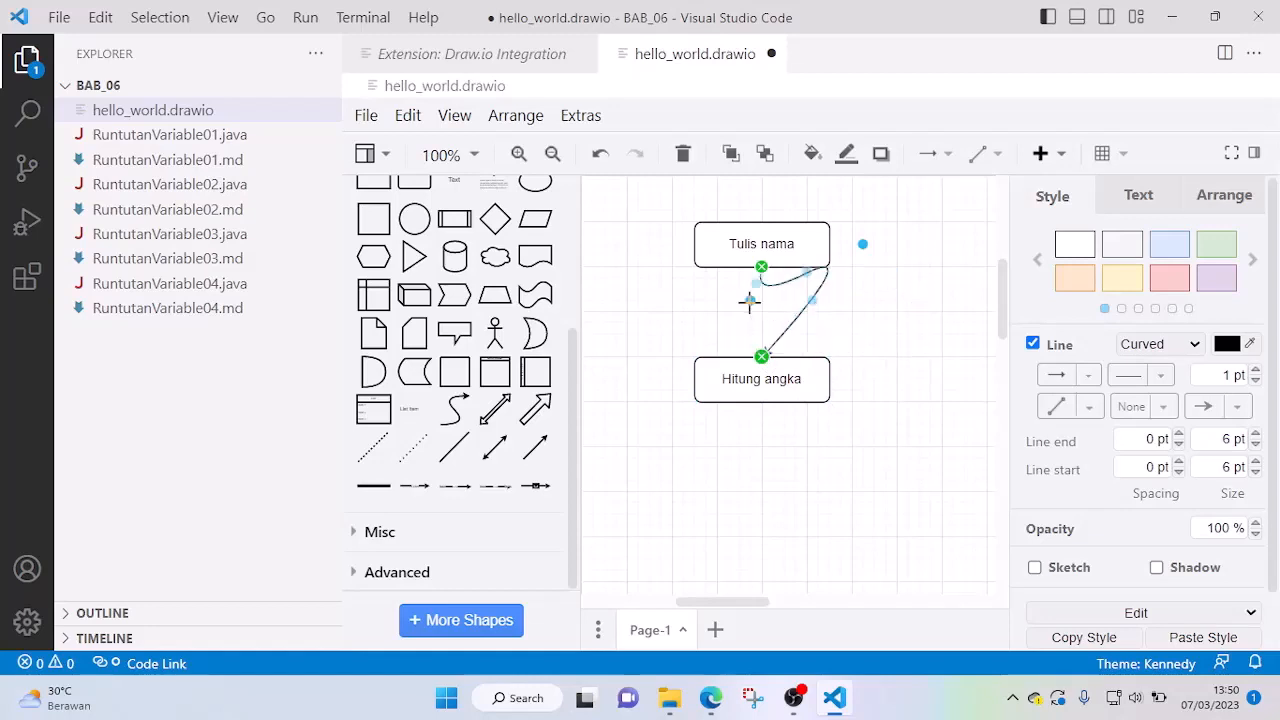
left_click_drag(860, 241, 768, 298)
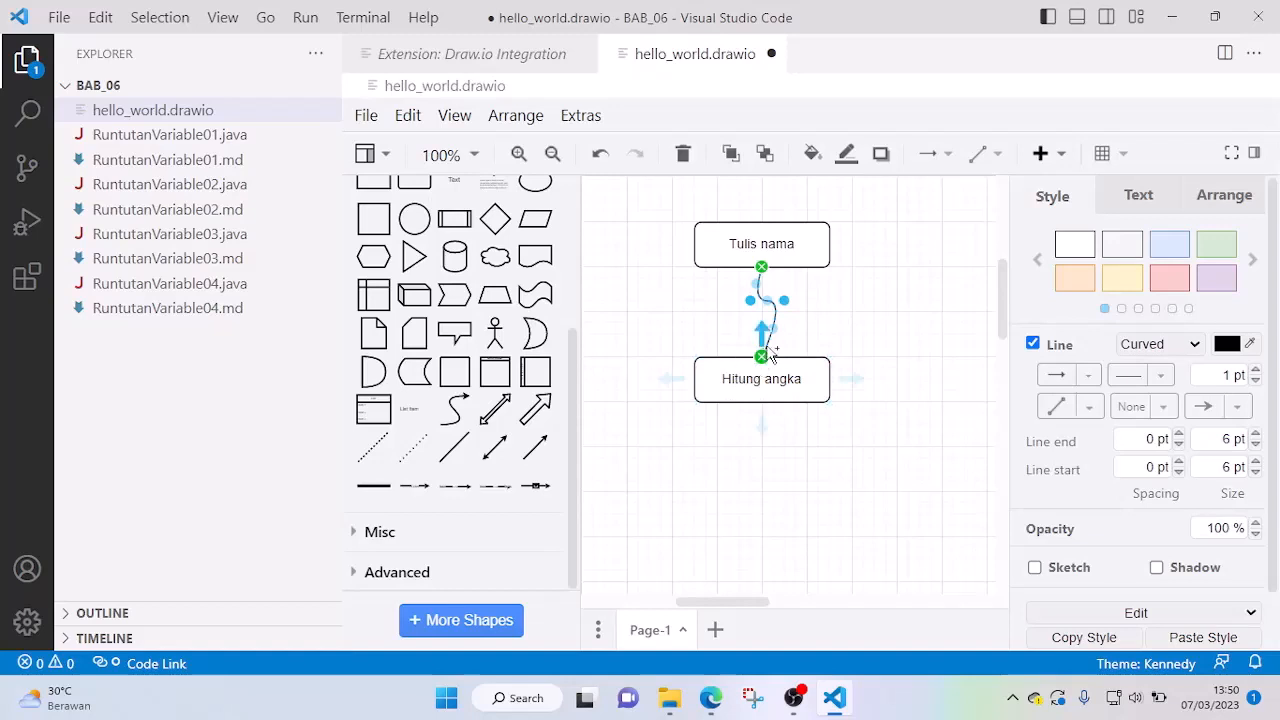
right_click(772, 300)
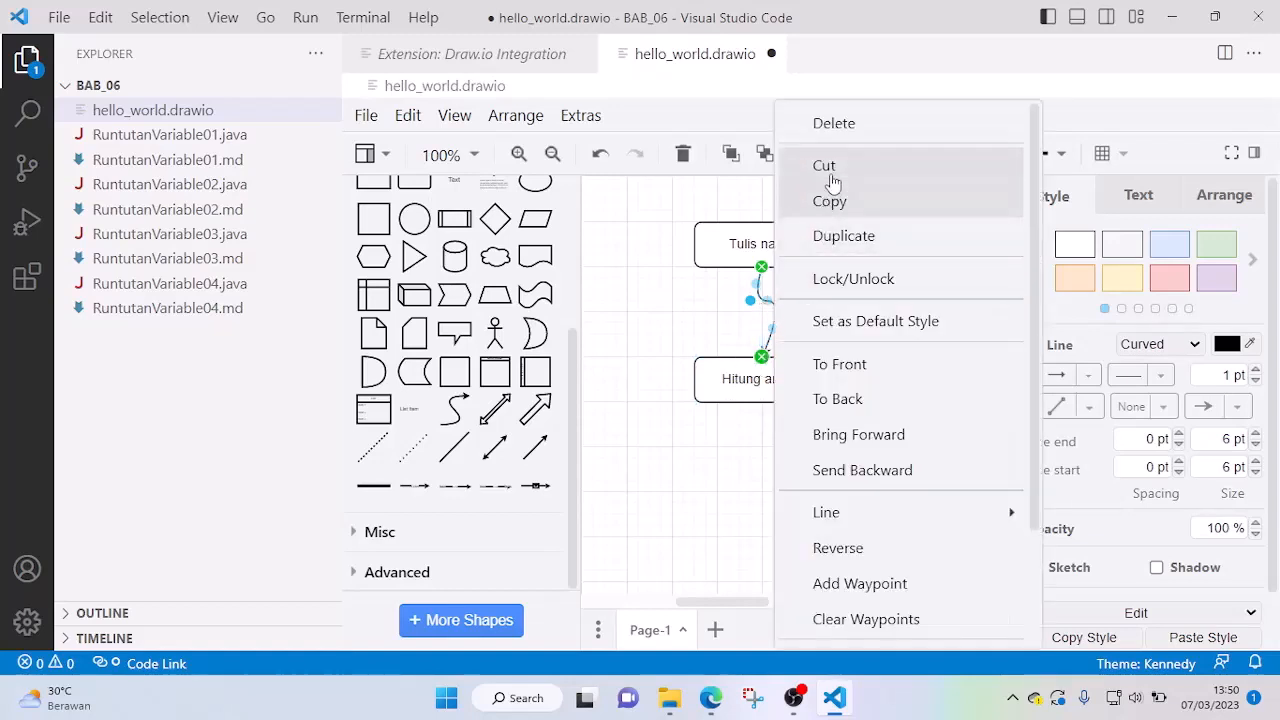
left_click(797, 168)
Connect the bottom of Tulis nama to the top of Hitung angka with a straight arrow, and move Hitung angka closer
mouse_move(533, 445)
left_mouse_down()
mouse_move(740, 328)
mouse_move(803, 310)
mouse_move(762, 267)
left_mouse_up()
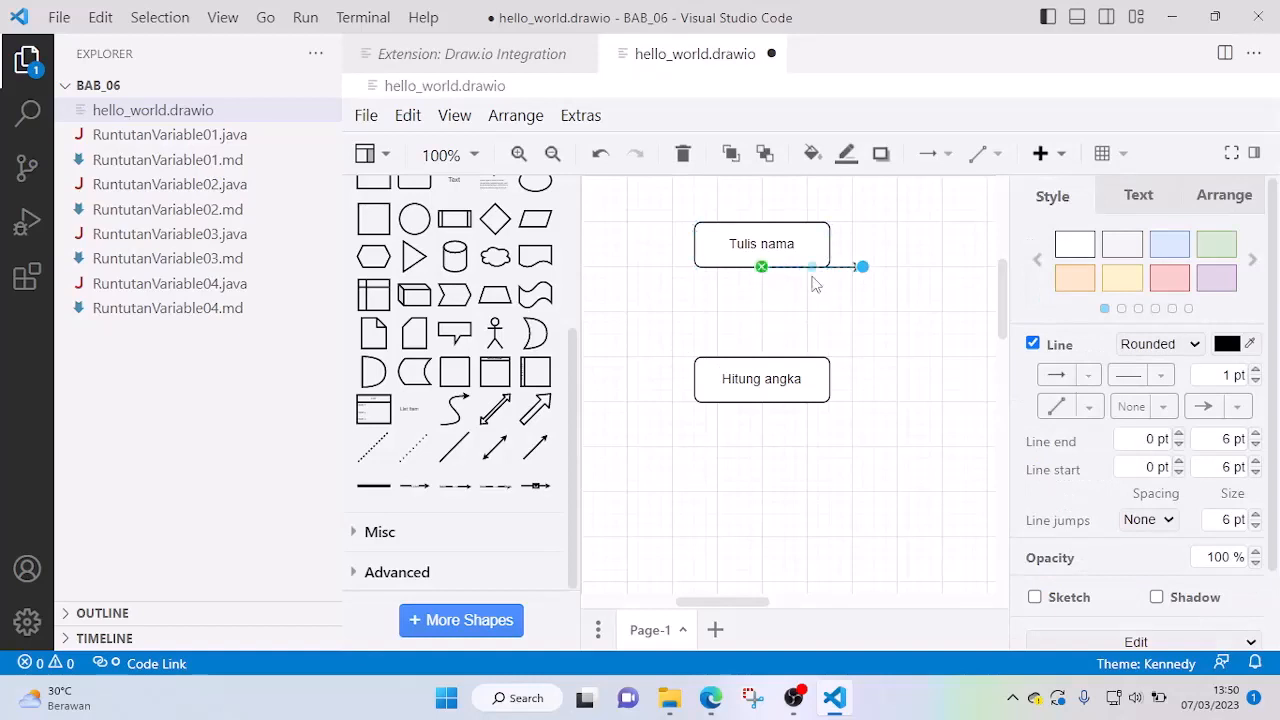
left_click_drag(866, 274, 762, 357)
left_click(869, 347)
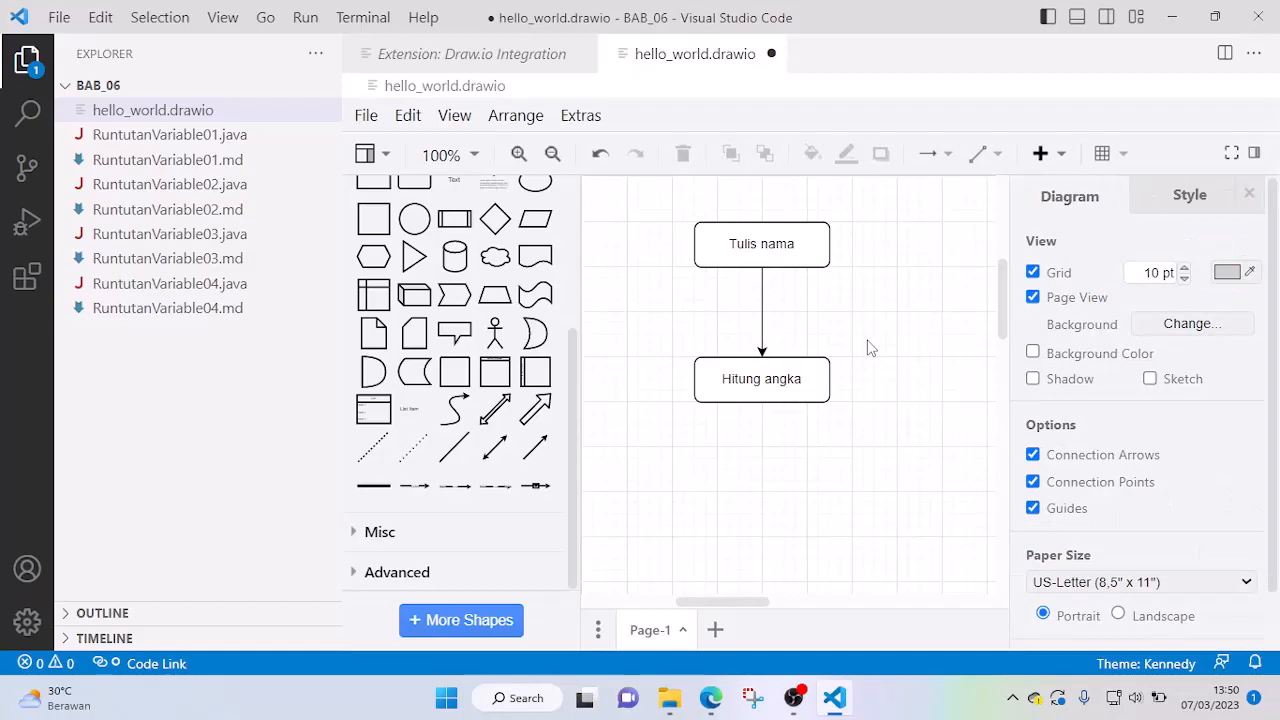
left_click_drag(808, 380, 808, 345)
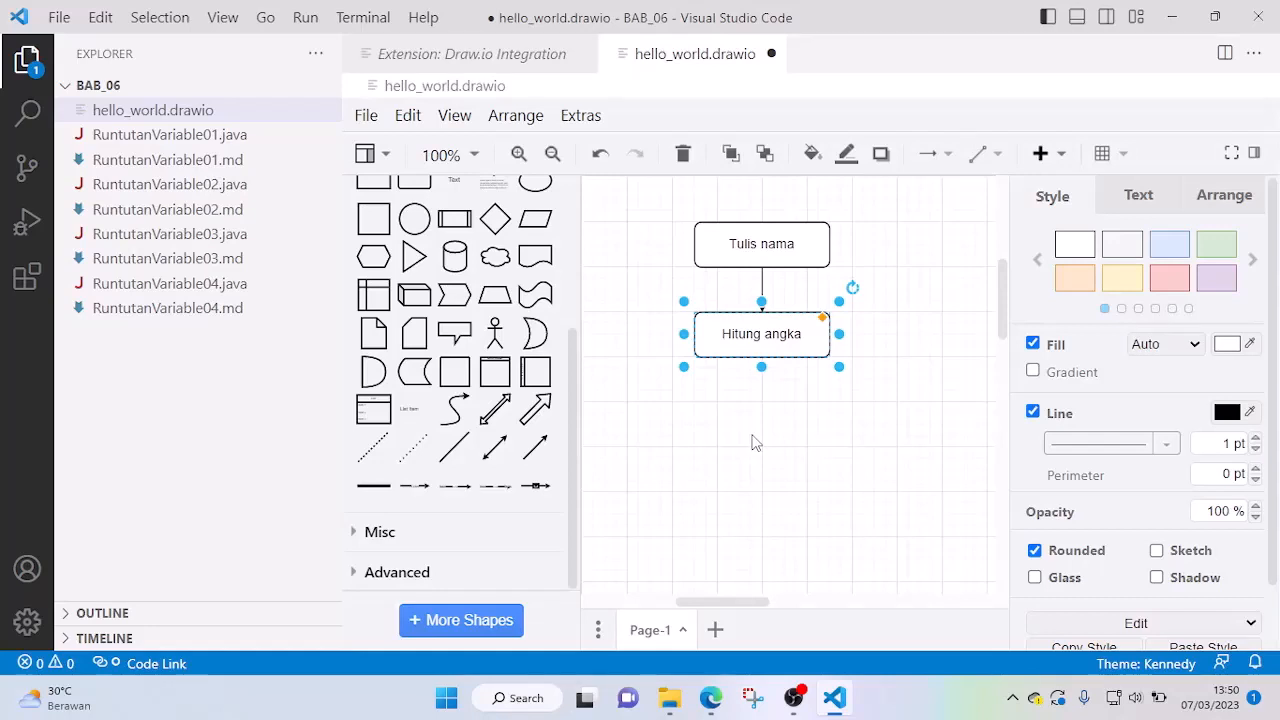
mouse_move(777, 340)
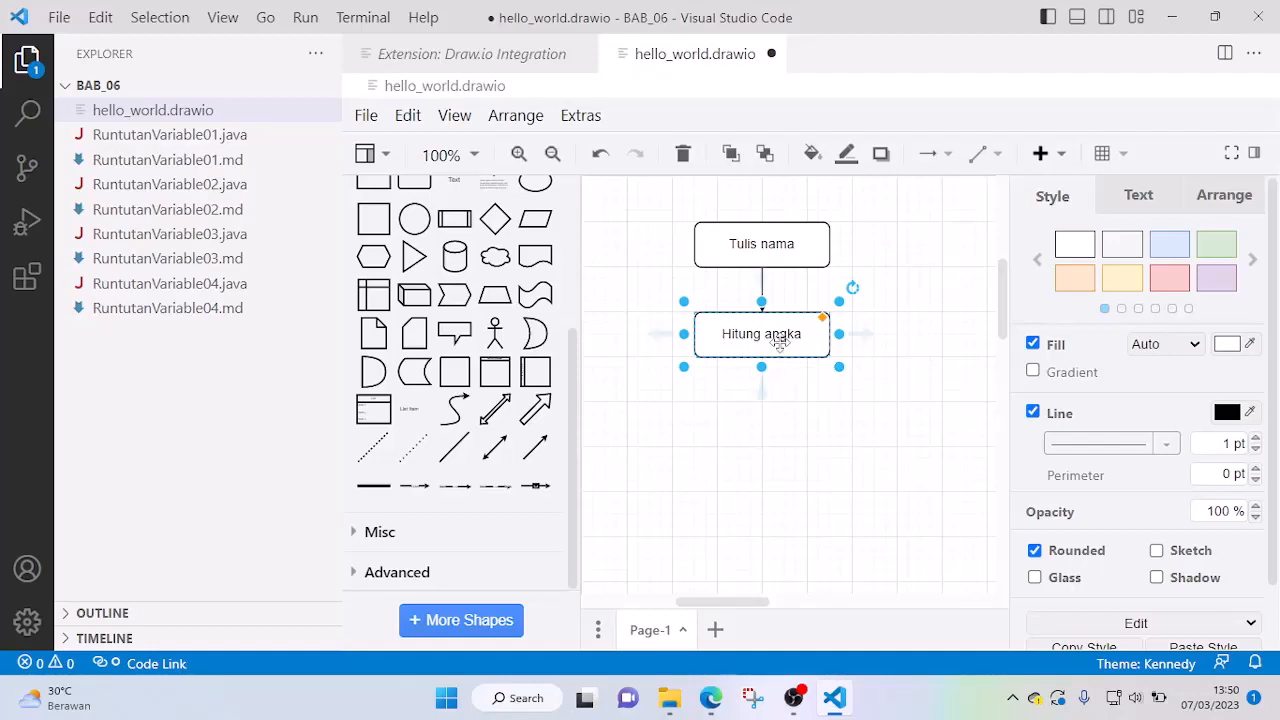
left_click(766, 399)
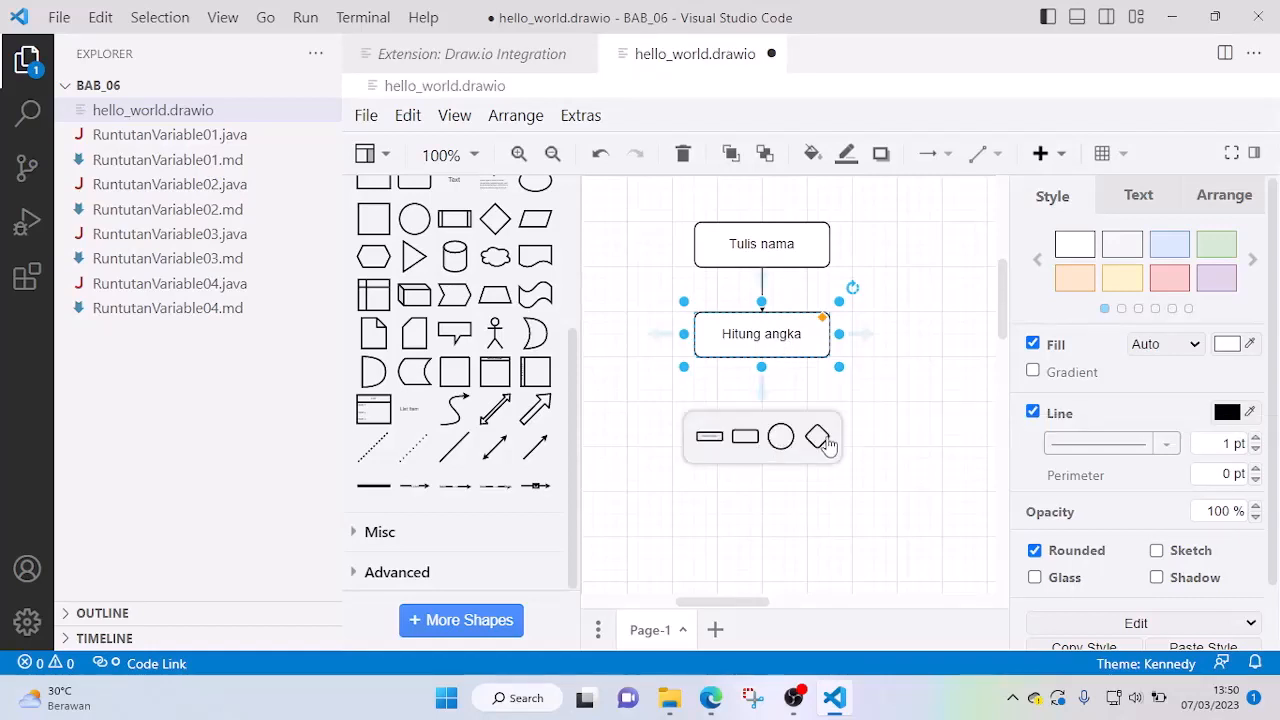
left_click(912, 348)
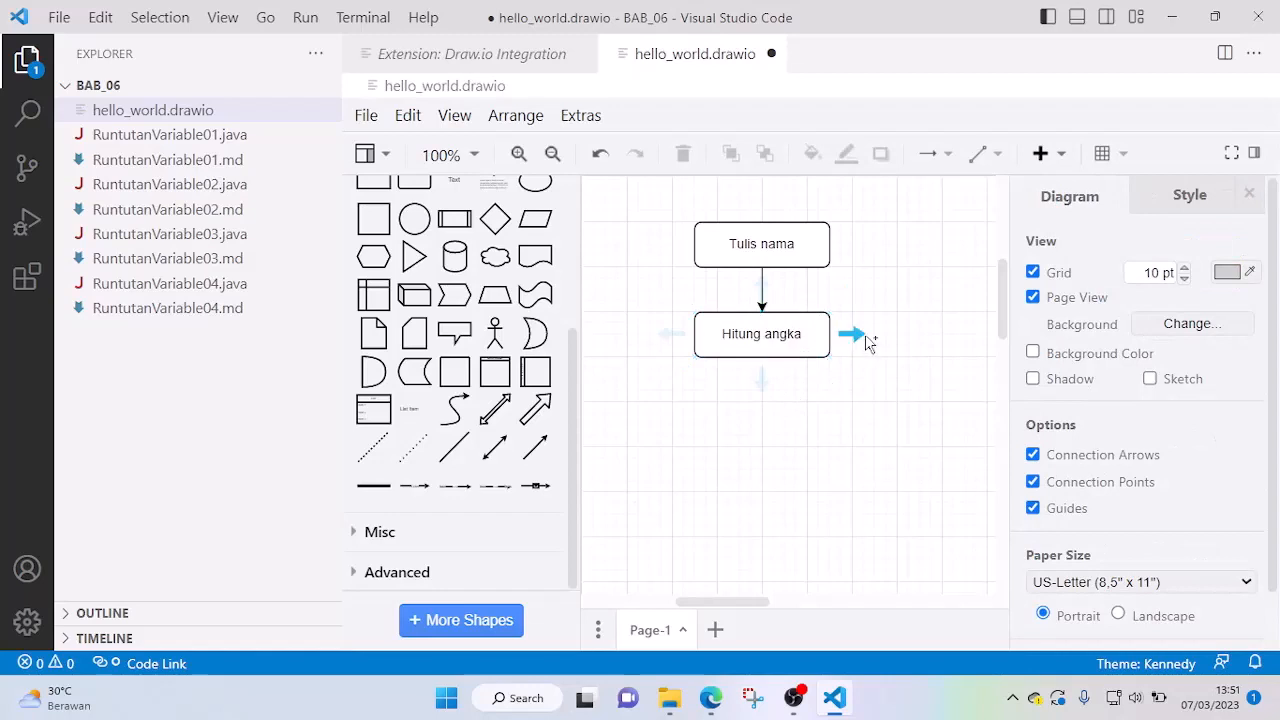
mouse_move(856, 334)
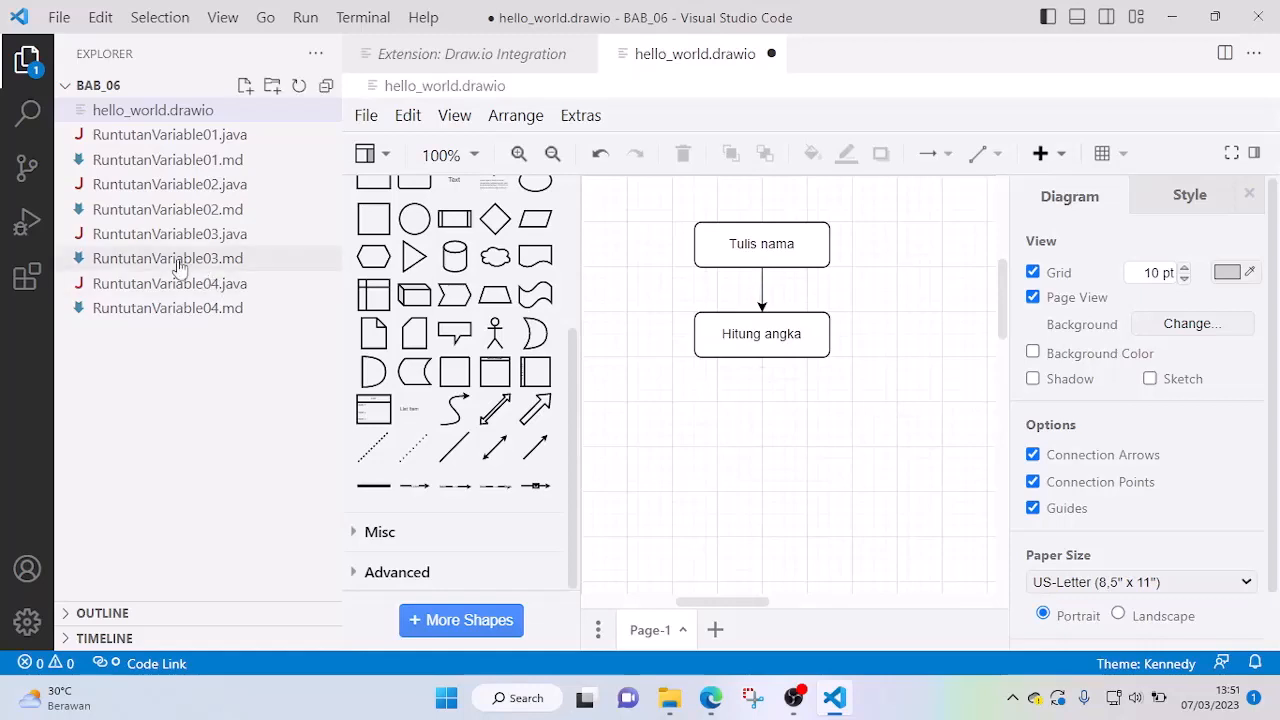
Search the extension marketplace for Text to Flowchart in Markdown and install the matching Tefcha extension
left_click(27, 276)
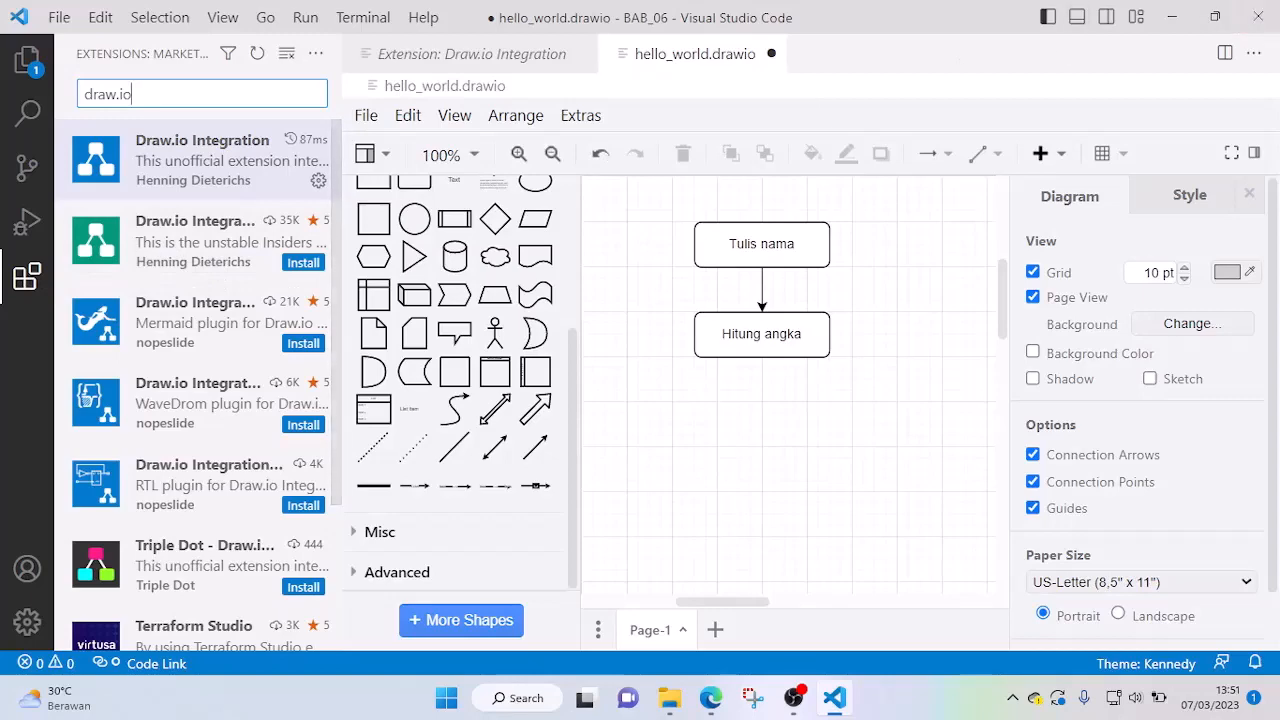
key("alt+Tab")
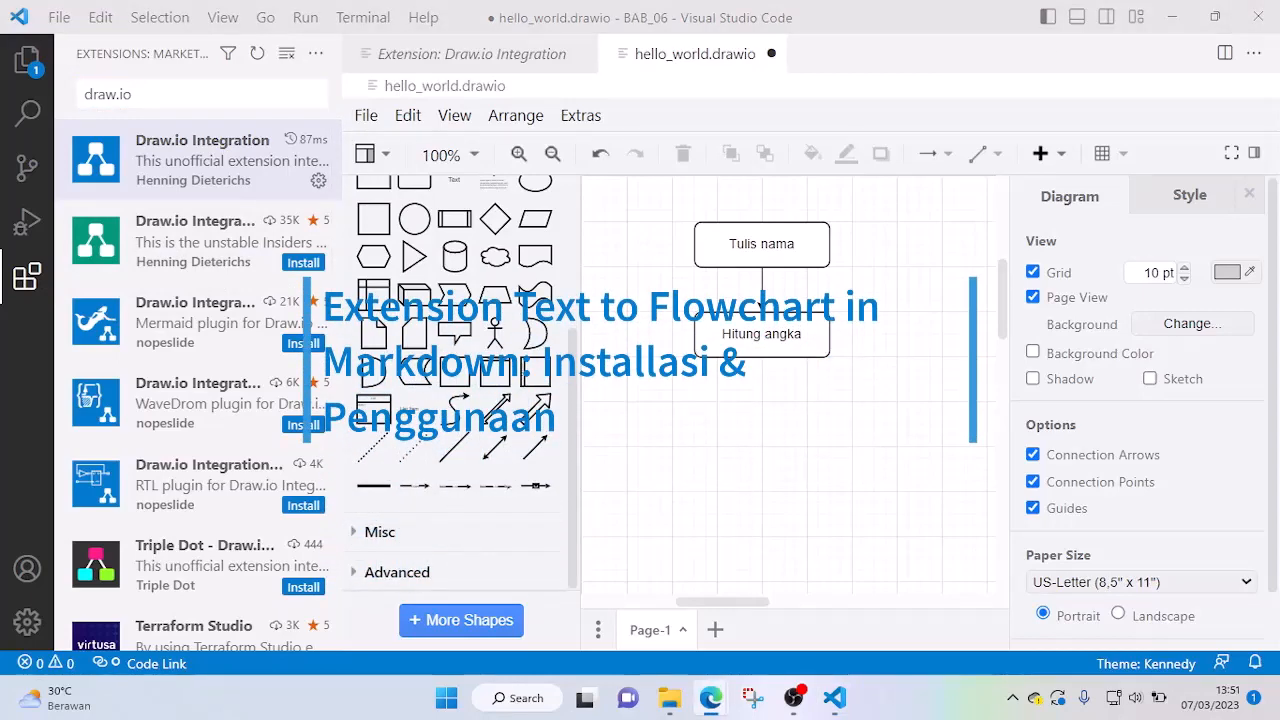
left_click(103, 92)
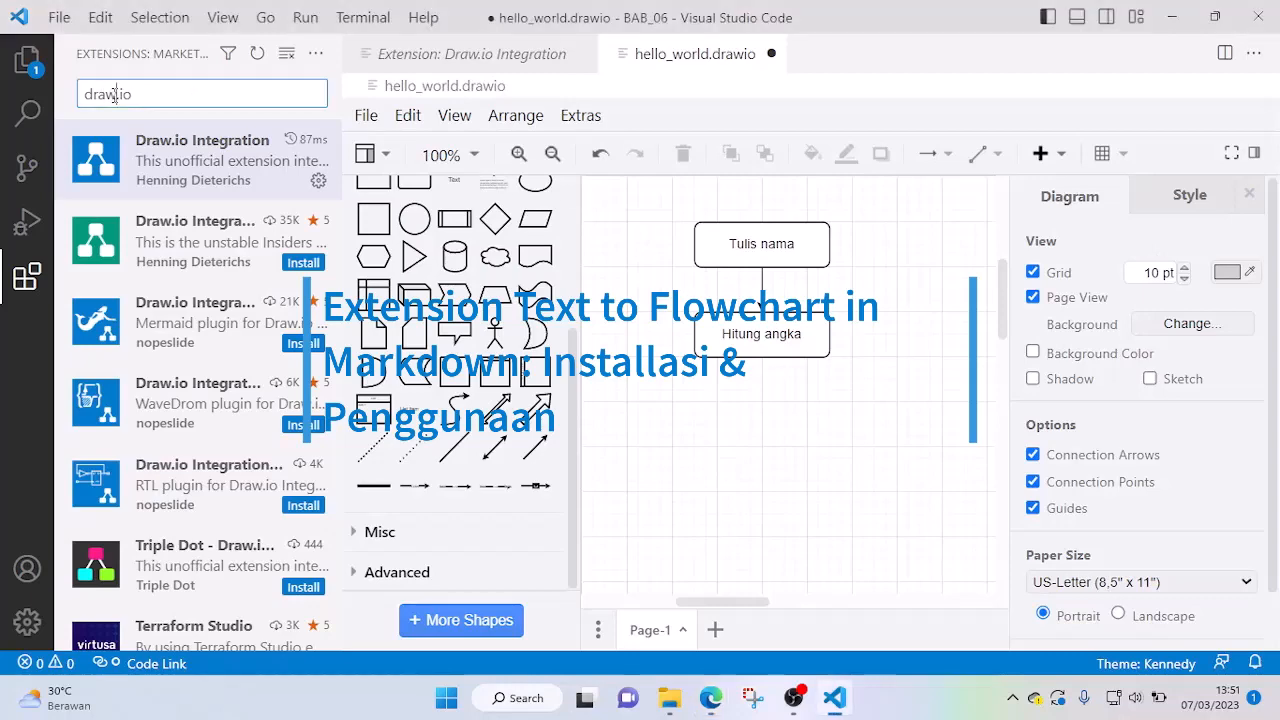
key("ctrl+a")
key("ctrl+v")
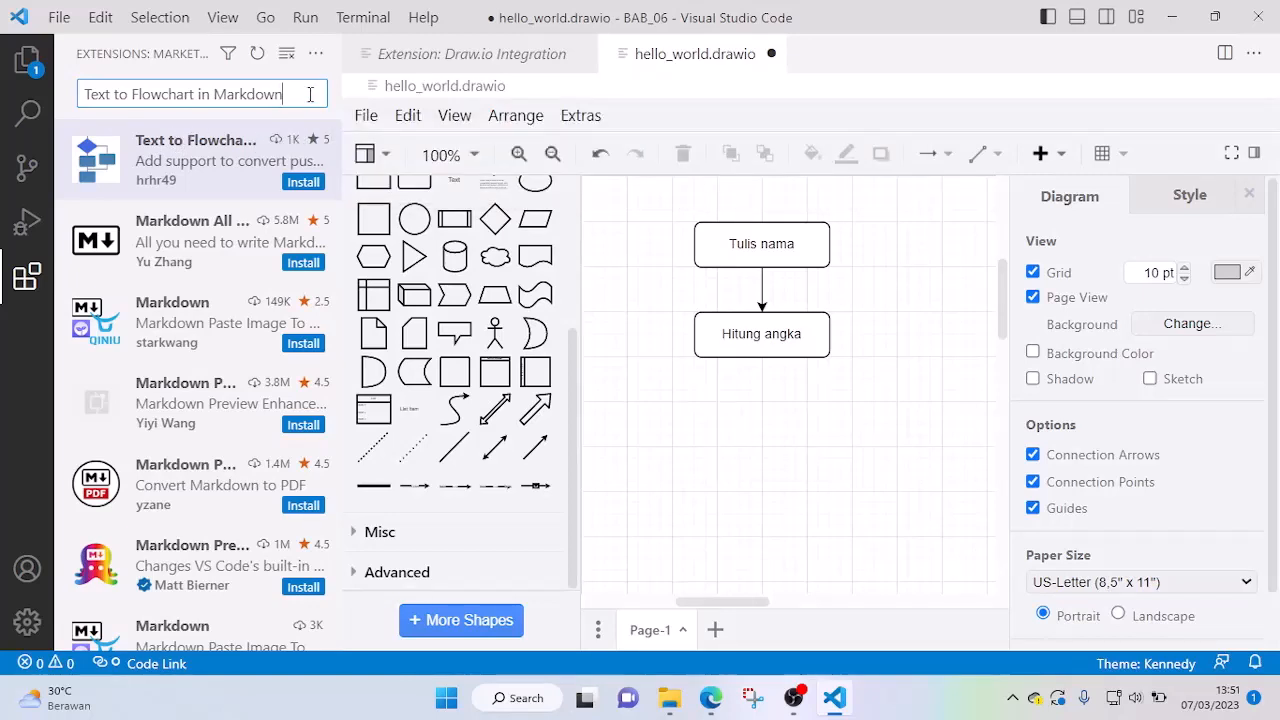
left_click(224, 141)
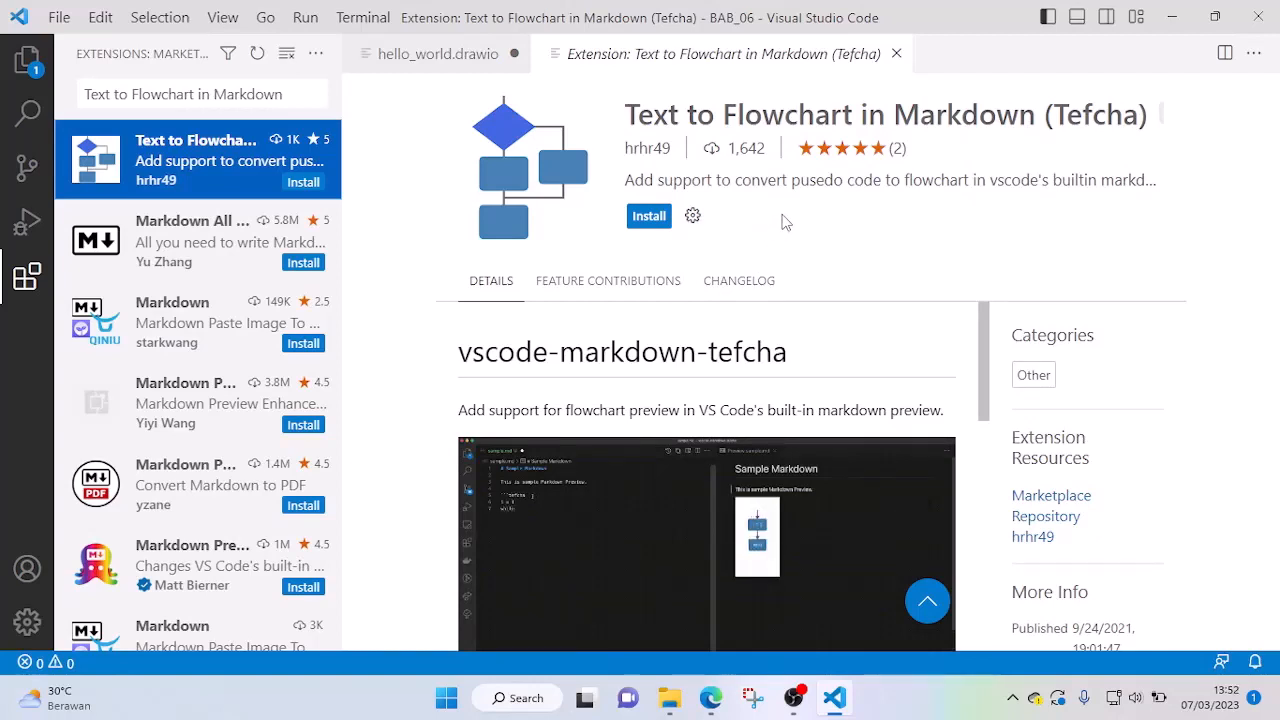
left_click(652, 218)
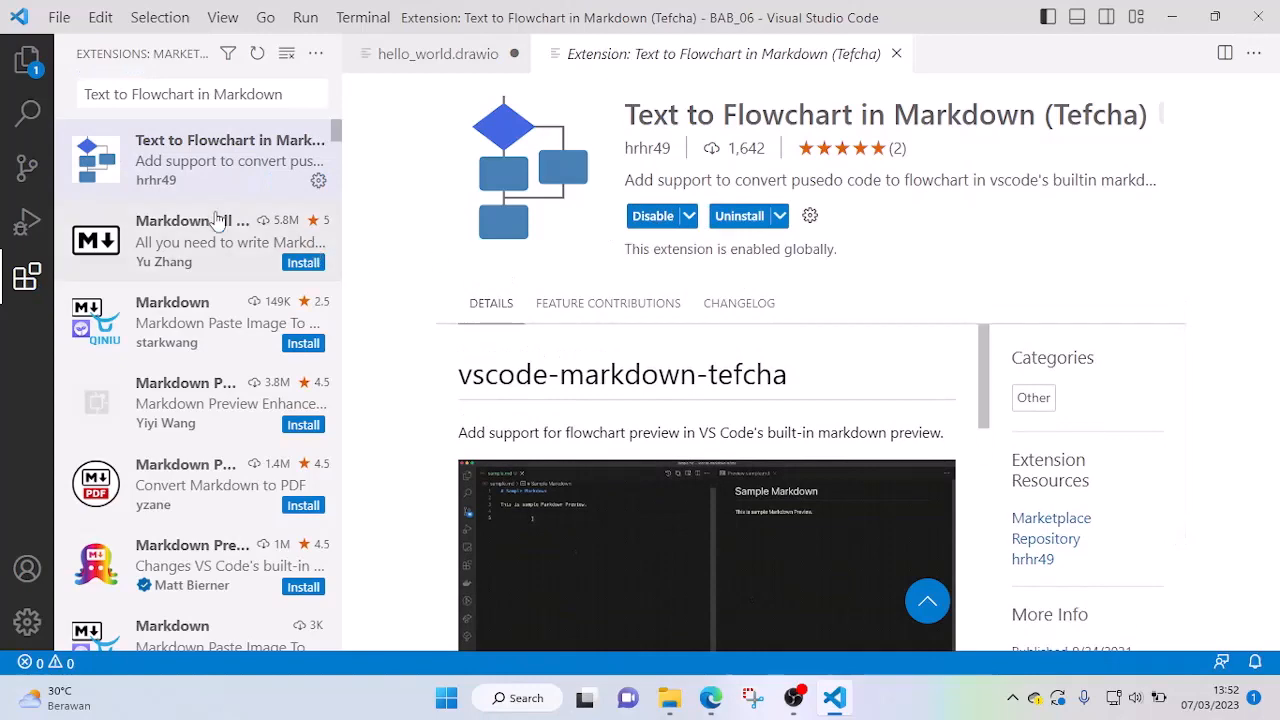
Save hello_world.drawio, and close both the diagram and the Text to Flowchart in Markdown extension page
left_click(30, 68)
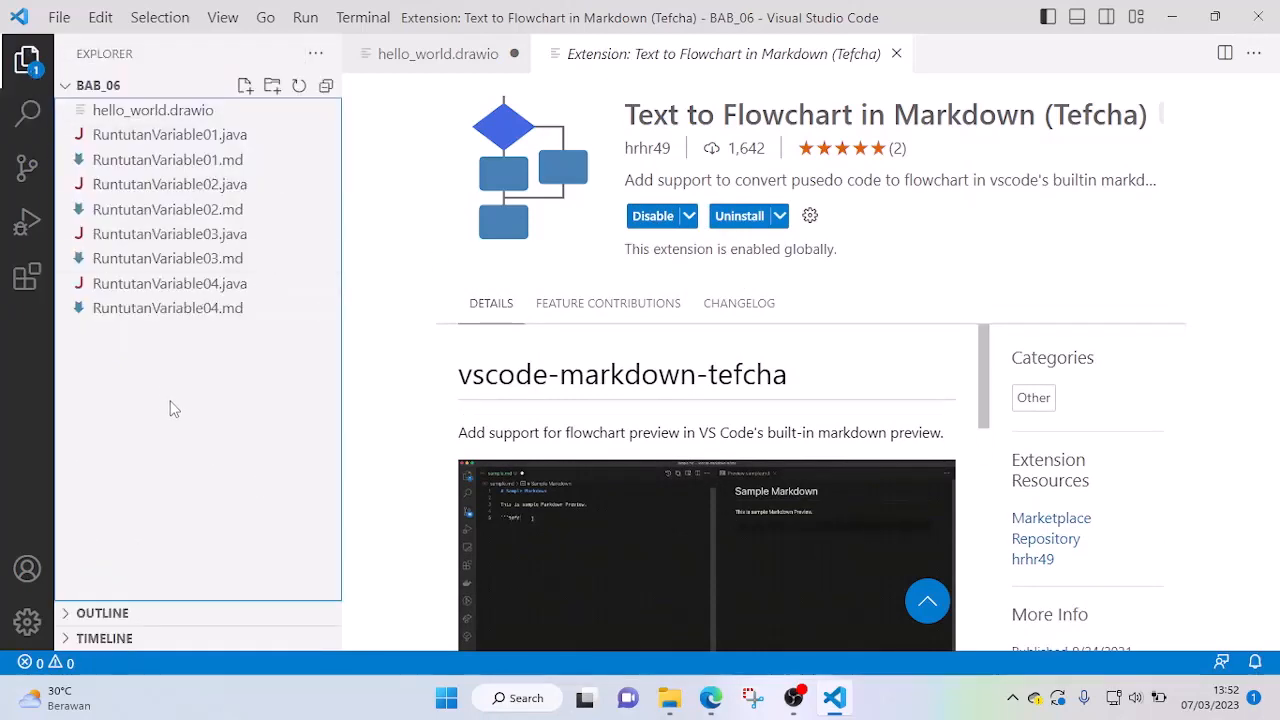
left_click(430, 55)
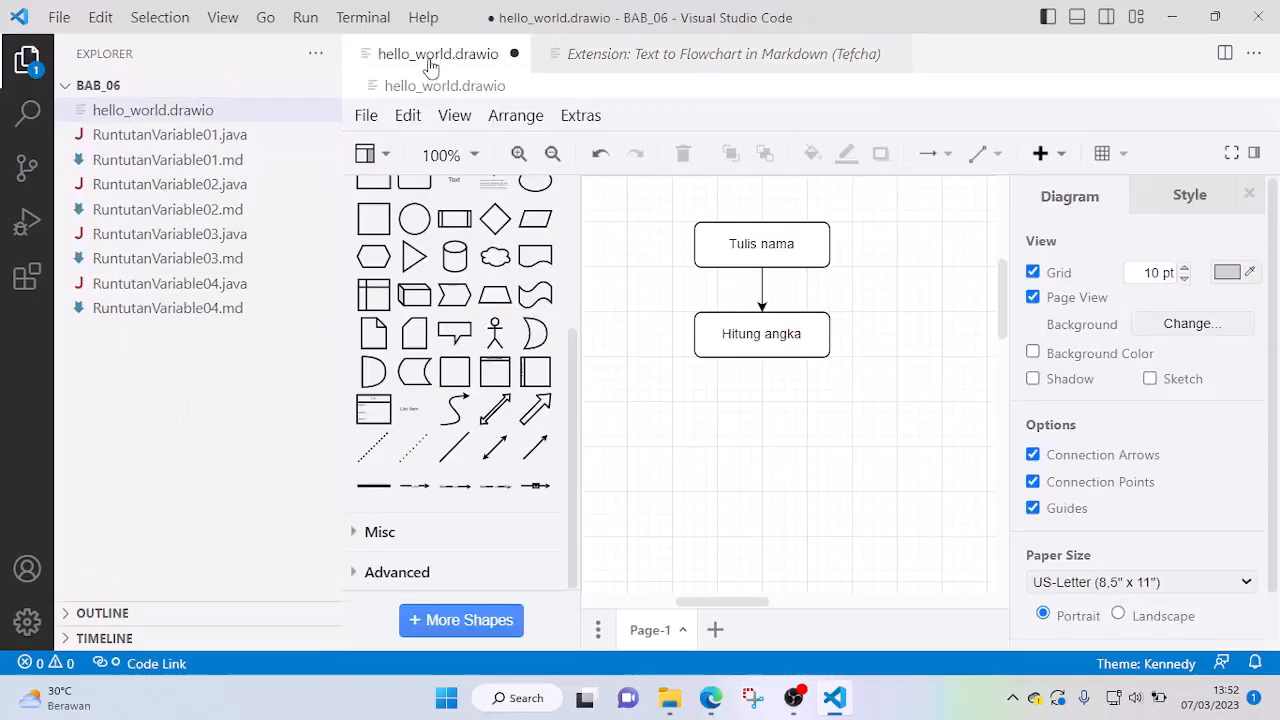
left_click(632, 55)
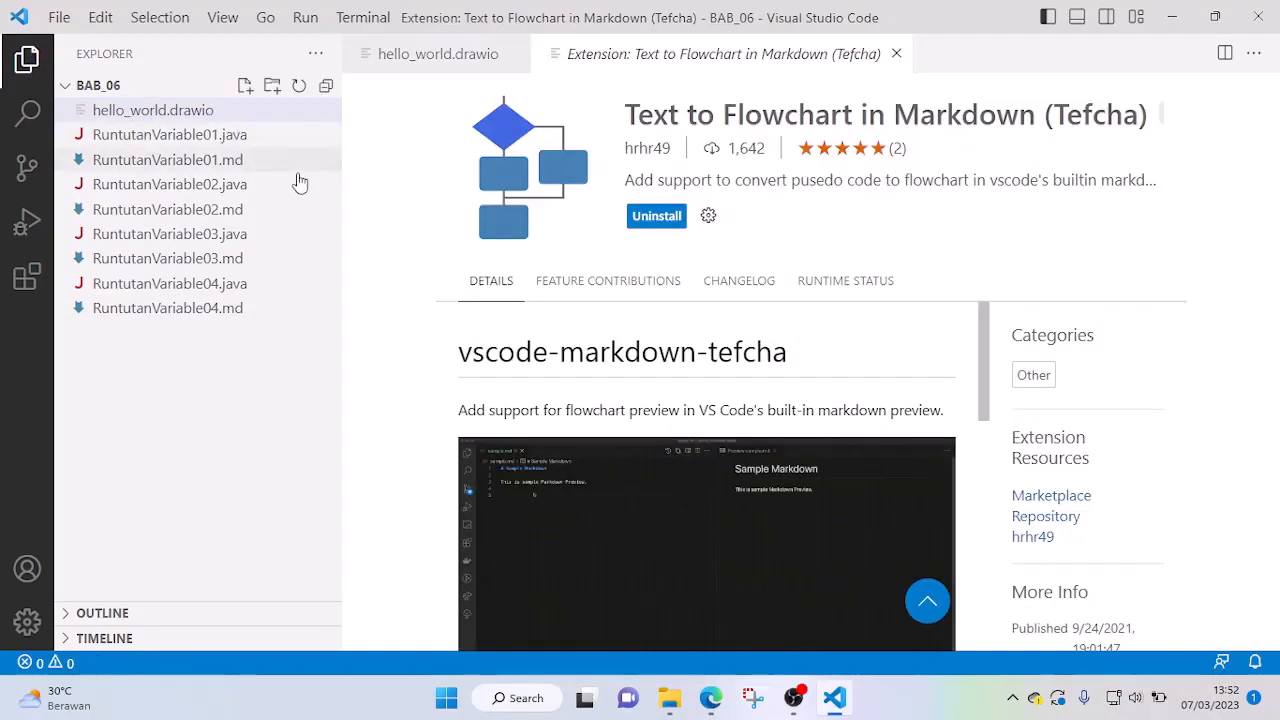
left_click(896, 54)
left_click(514, 53)
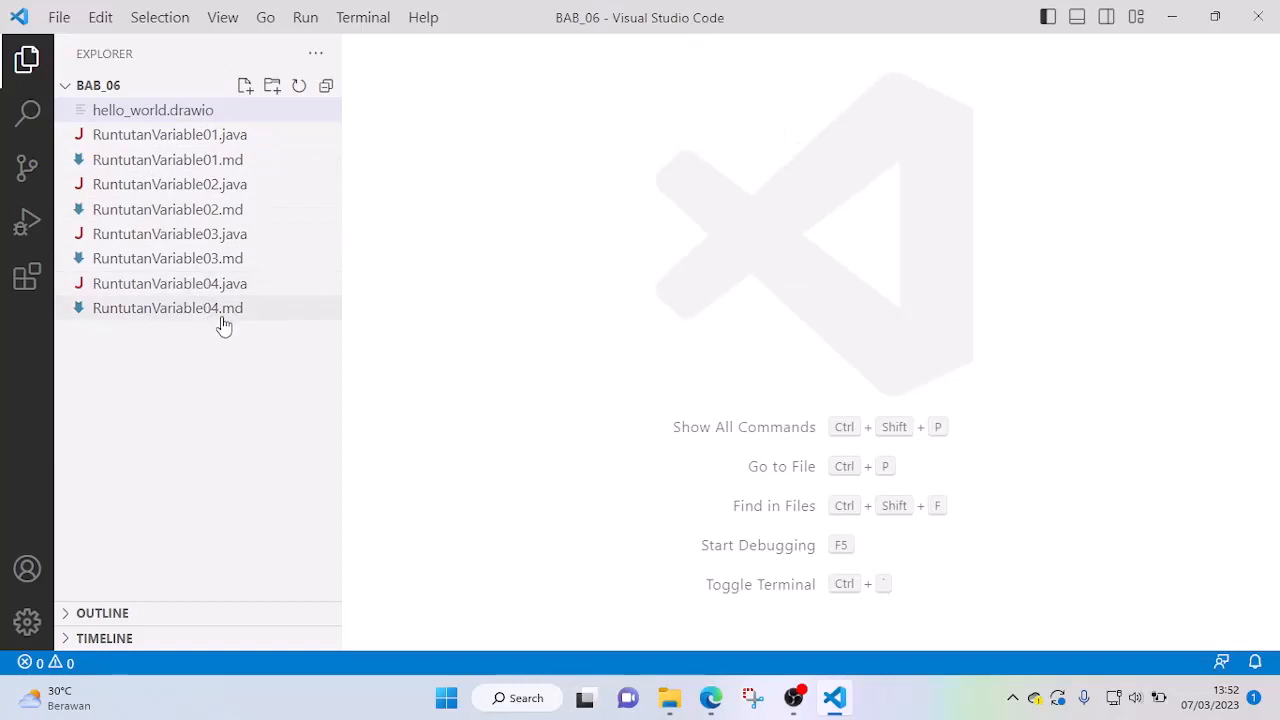
Review the details page of the installed Text to Flowchart in Markdown extension, and return to the project's file list
left_click(30, 278)
left_click(200, 186)
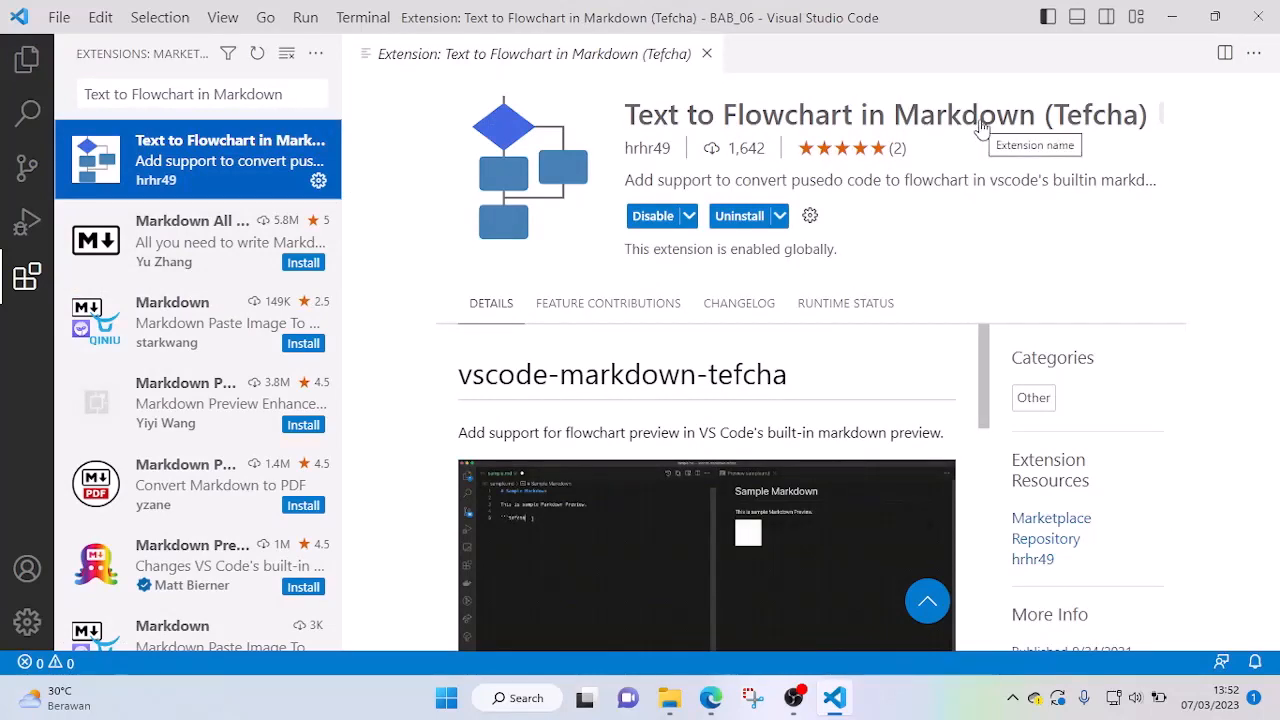
left_click(27, 62)
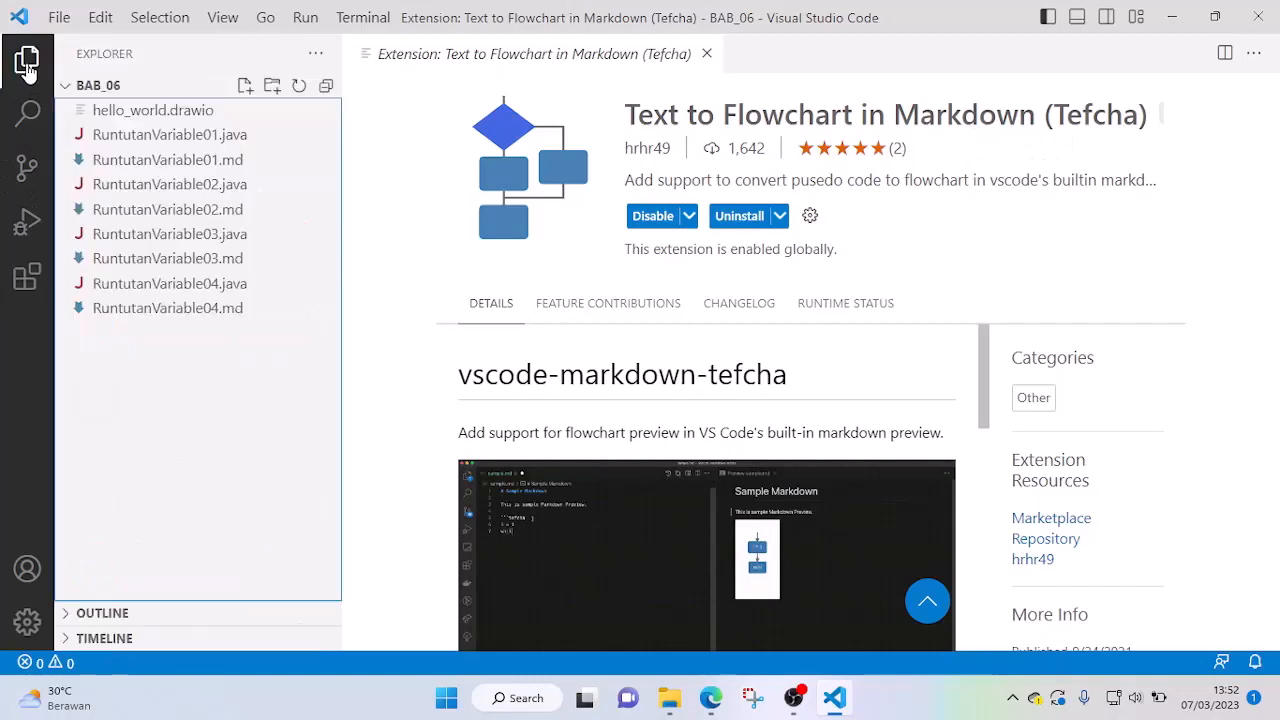
Create a new file named hello_world.md in the BAB_06 folder, and close the extension details page
left_click(245, 86)
type("h")
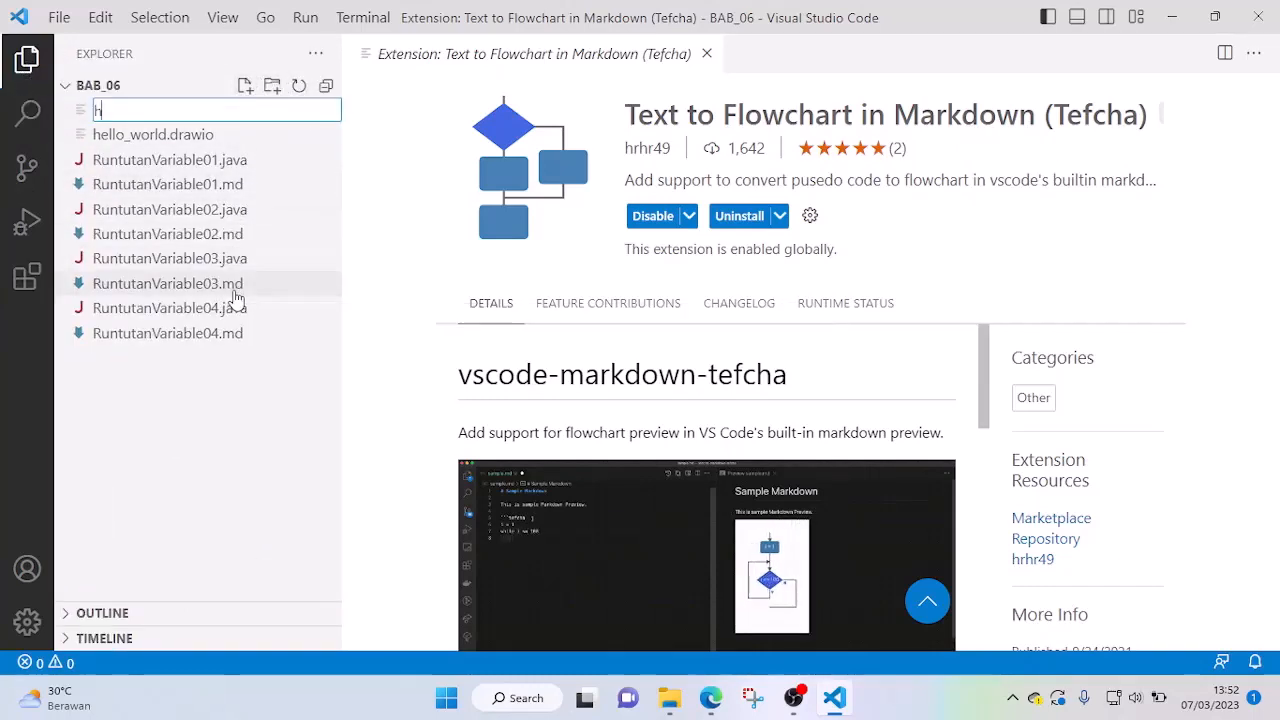
type("ell")
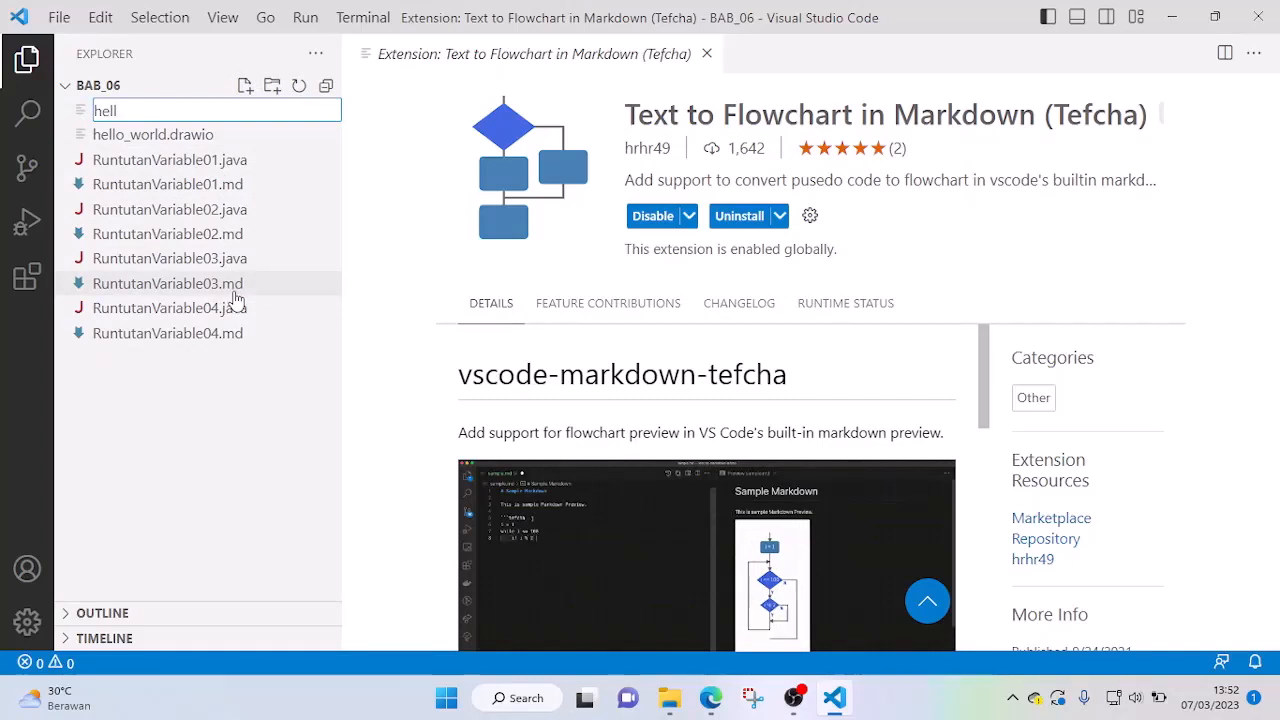
type("o_wolr")
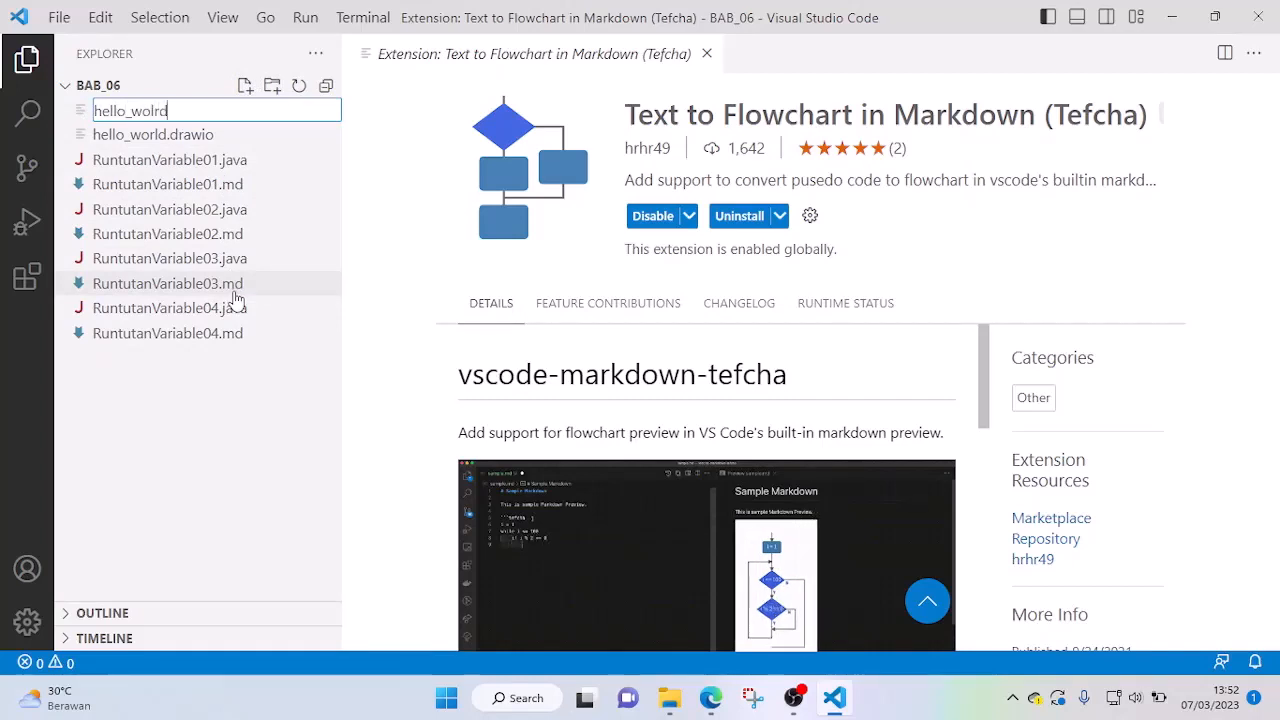
type("d")
key("BackSpace")
key("BackSpace")
type("rld.md")
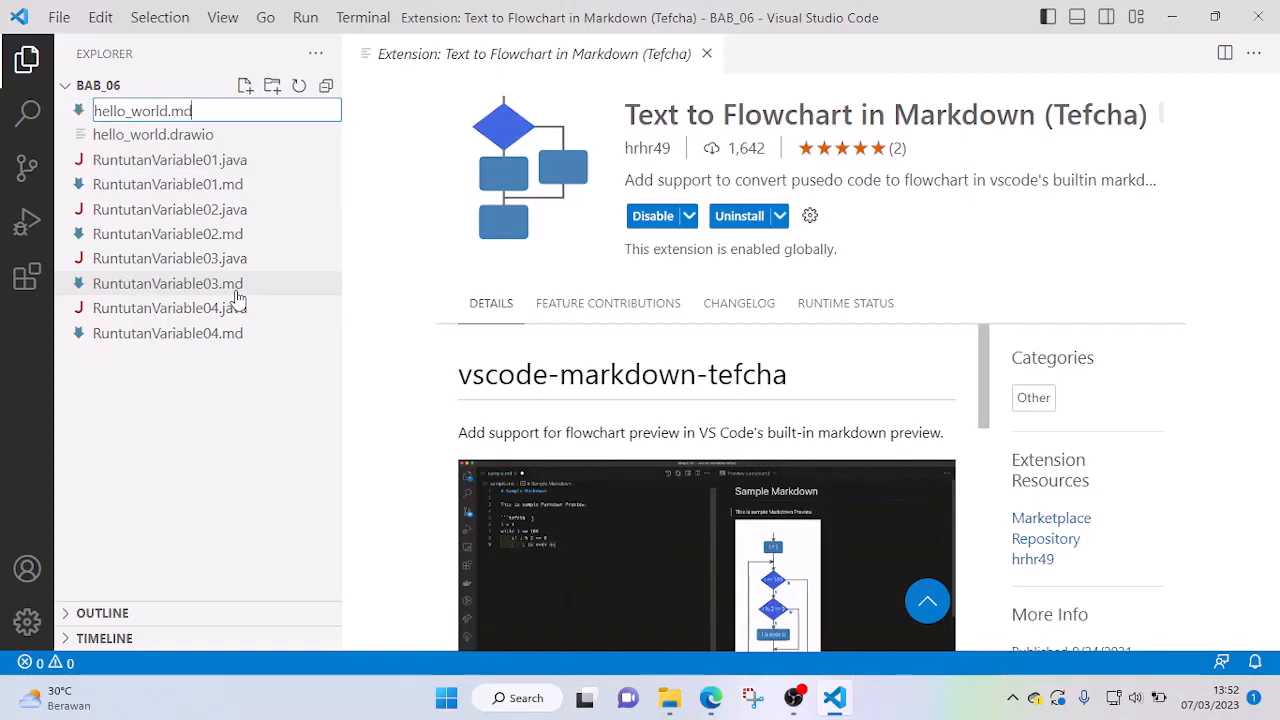
key("Return")
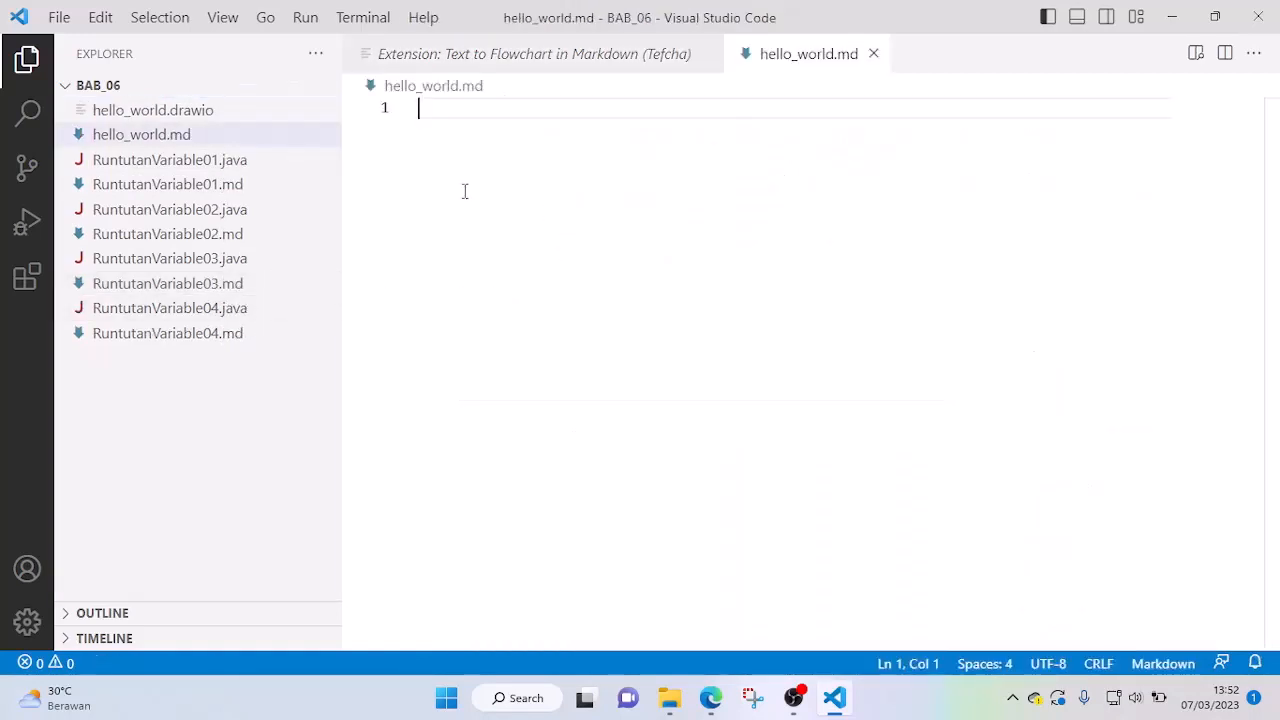
left_click(709, 54)
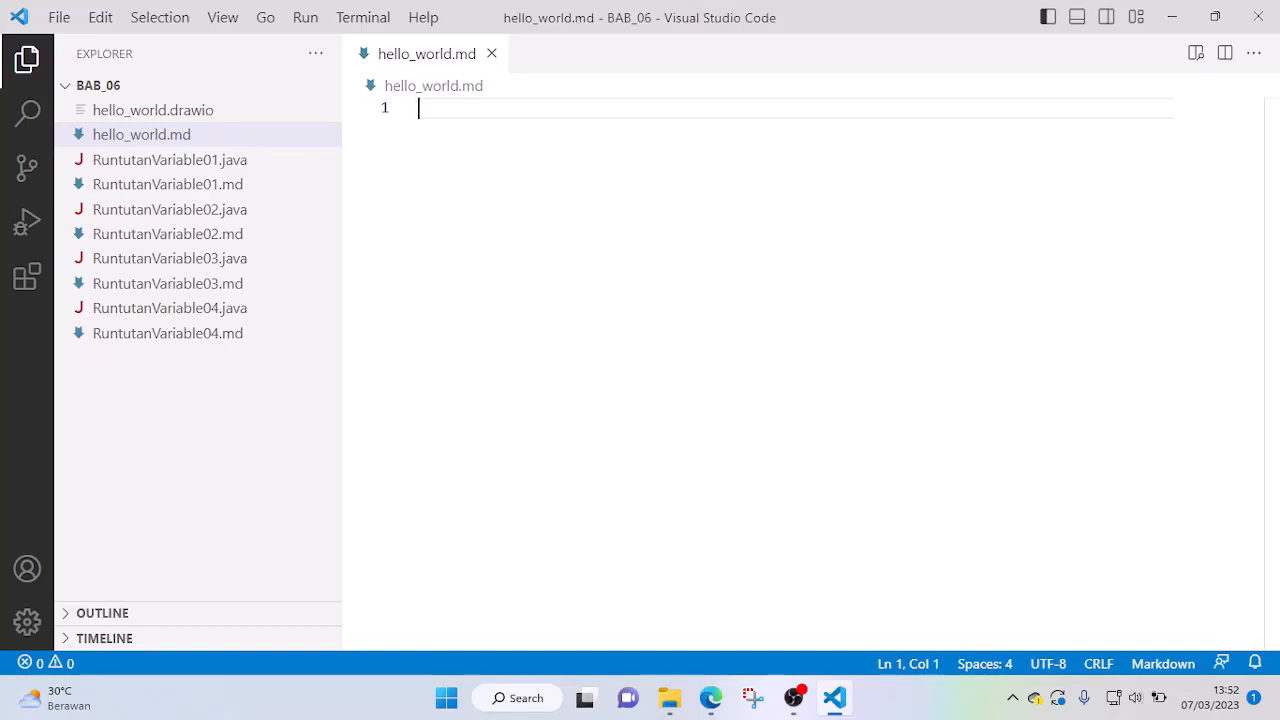
Add a fenced code block starting with ```tefcha and closed by ``` with an empty line between, and save hello_world.md
key("alt+Tab")
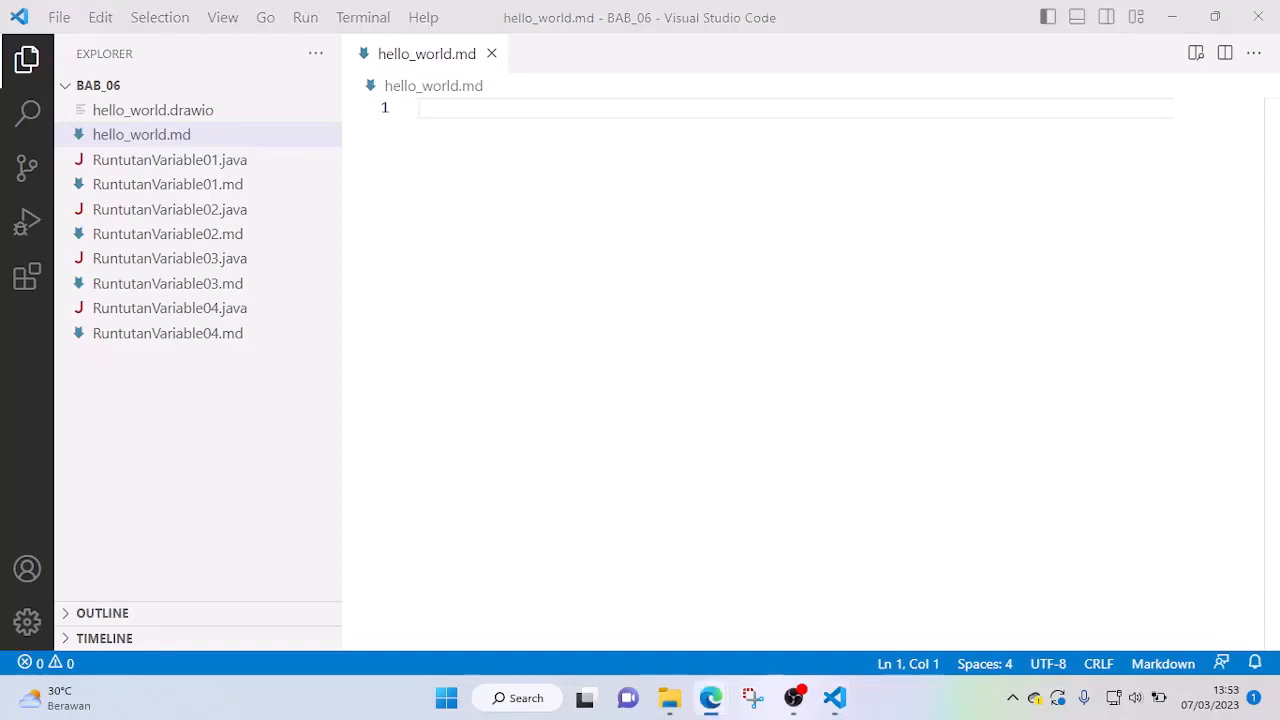
left_click(492, 116)
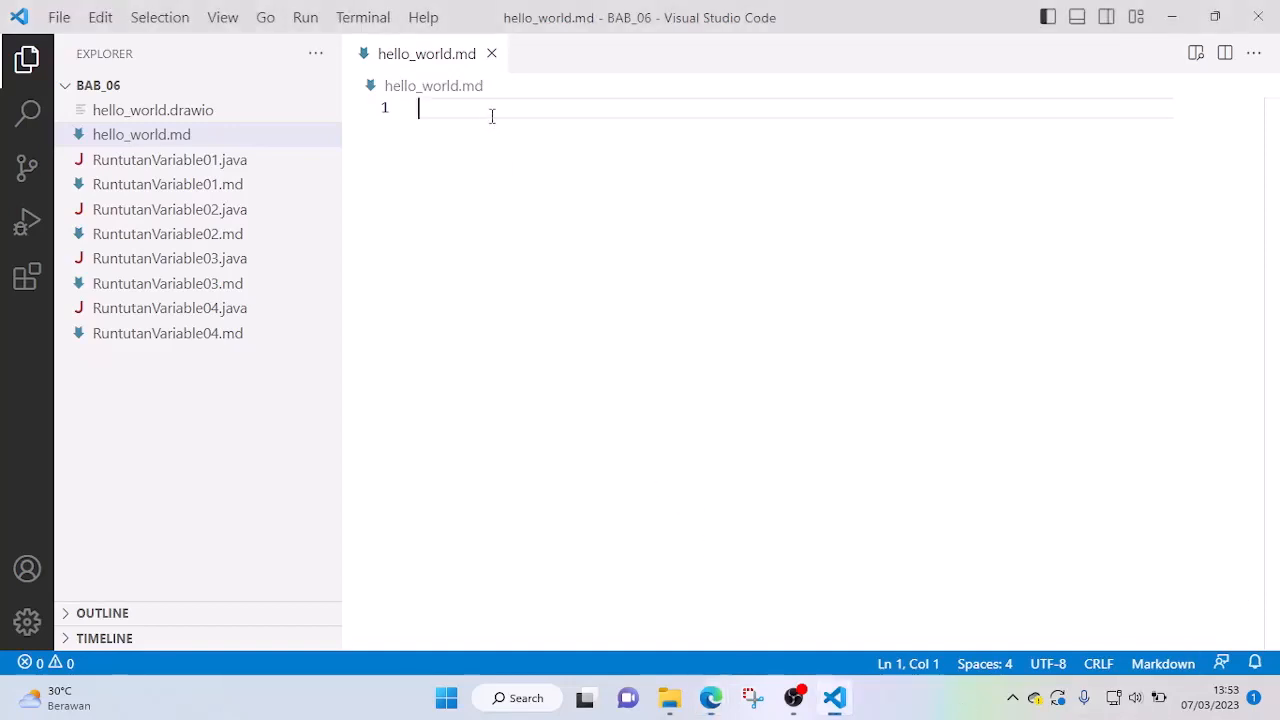
type("```tefcha")
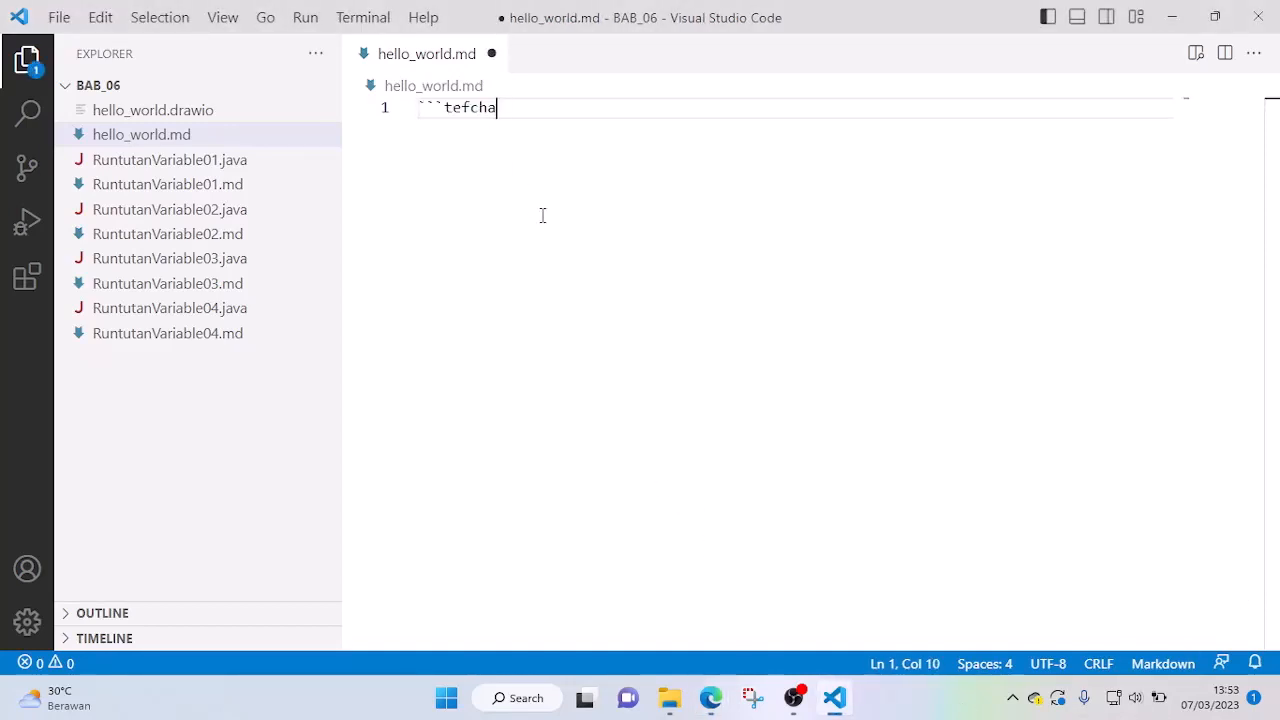
key("Return")
key("Return")
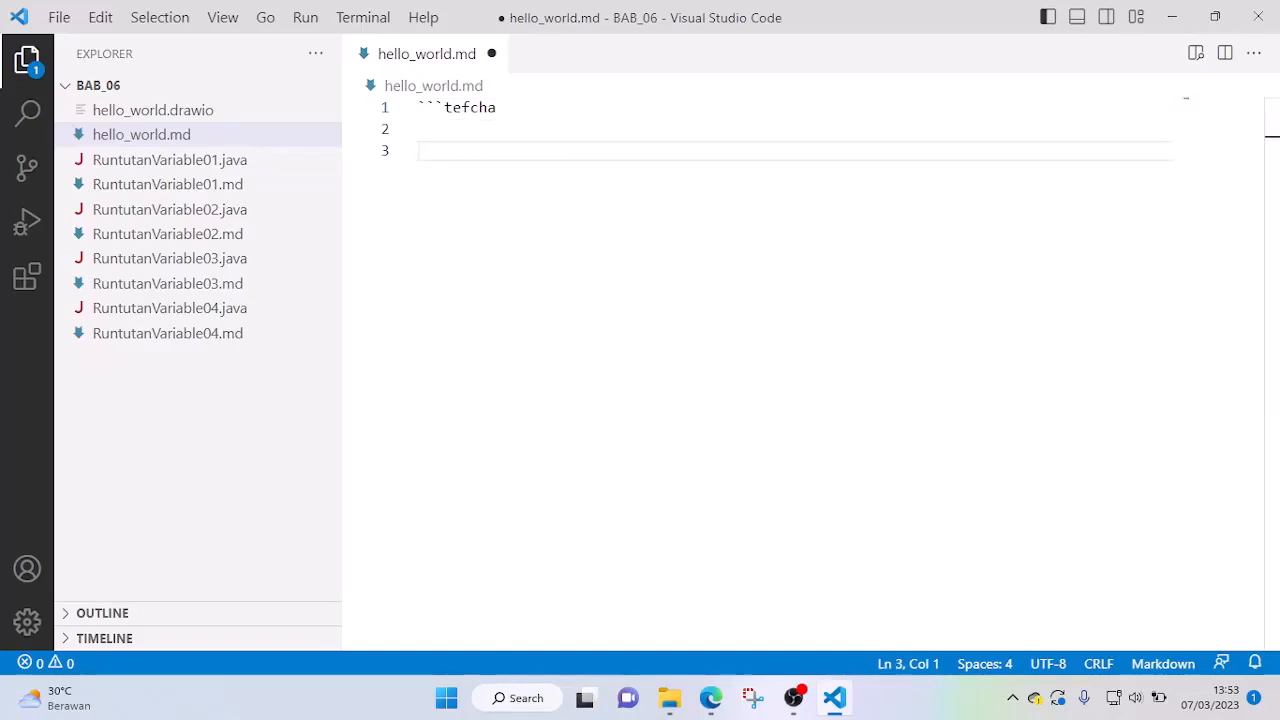
key("alt+Tab")
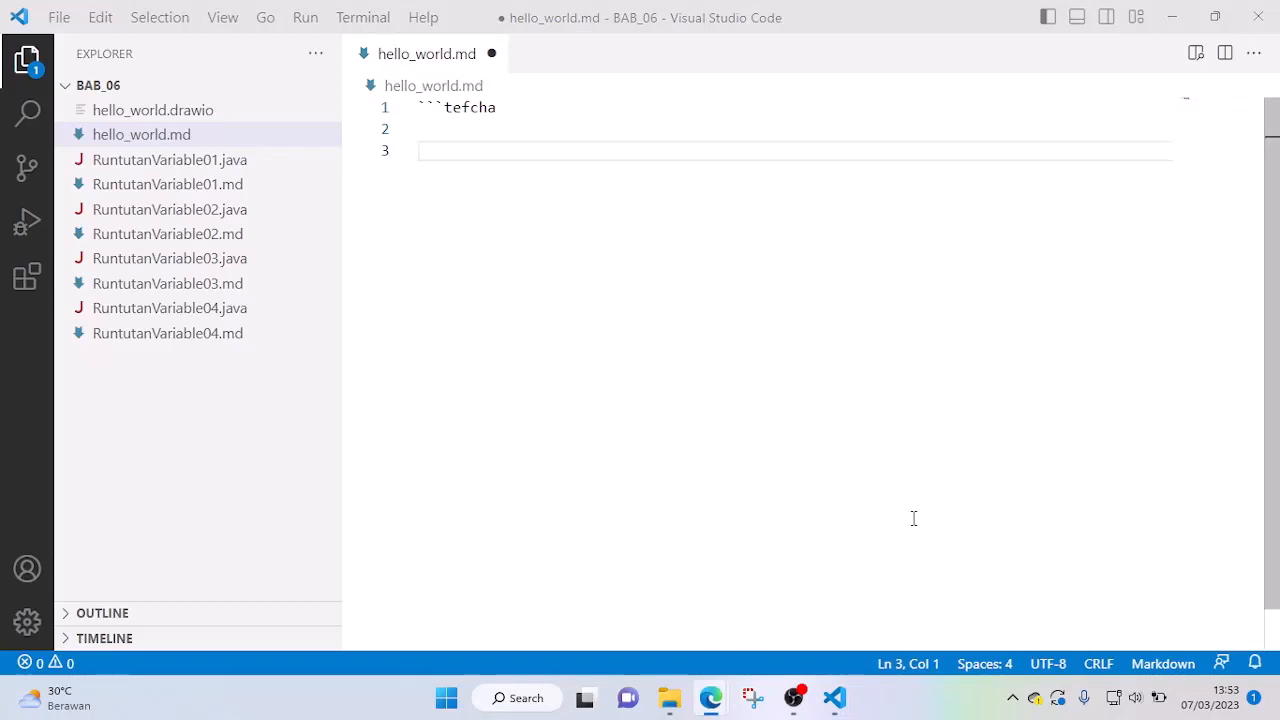
left_click(446, 154)
type("```")
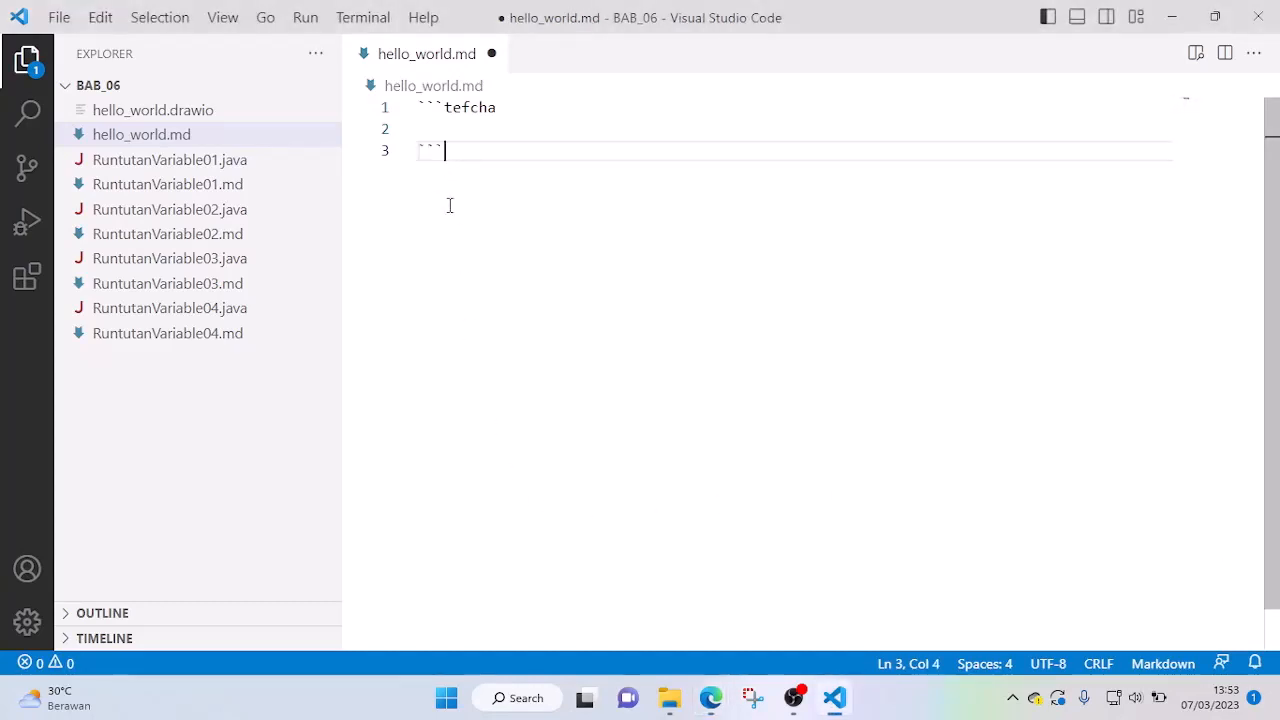
left_click(484, 124)
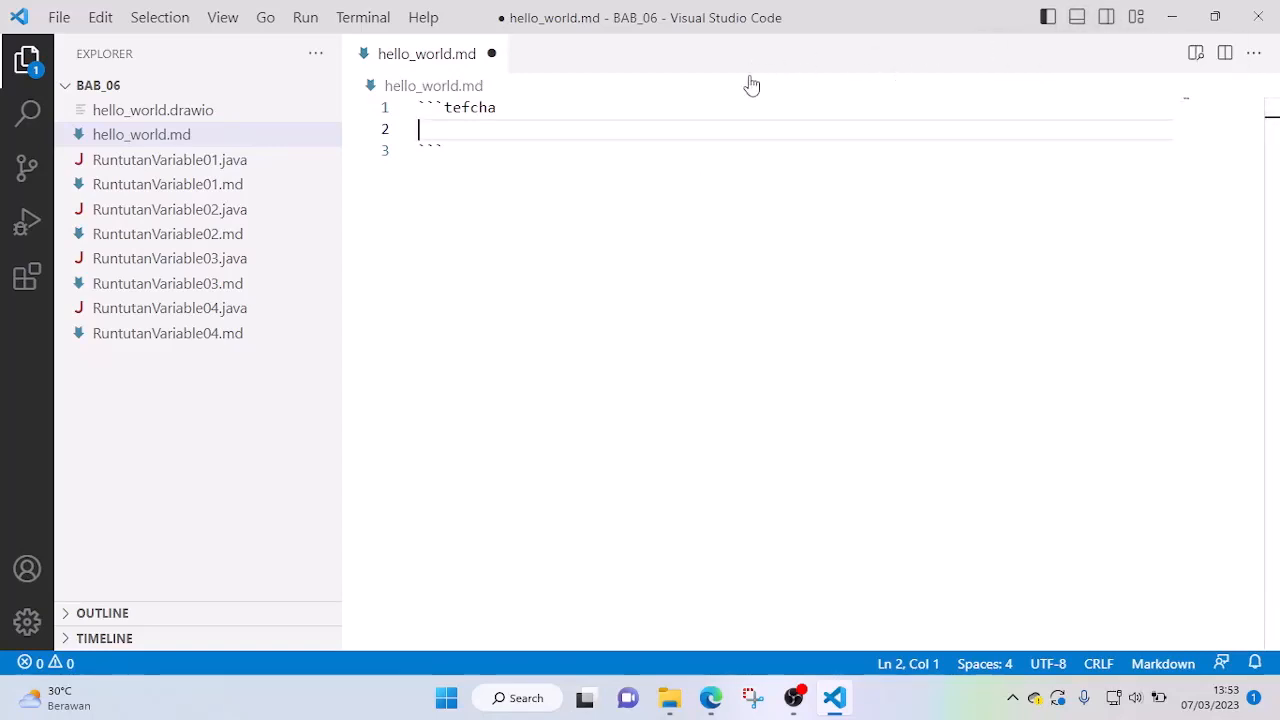
key("ctrl+s")
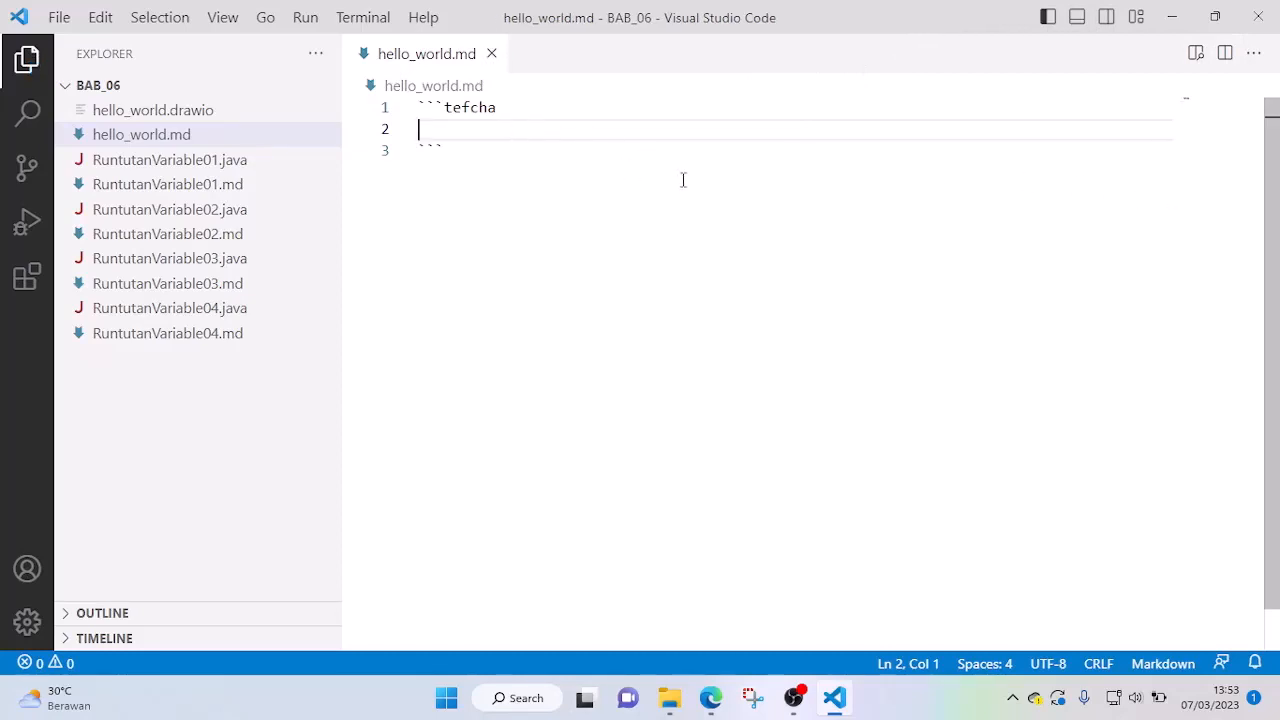
Enter mulai and berhenti inside the tefcha block, separated by a blank line, and save the file
type("mulai")
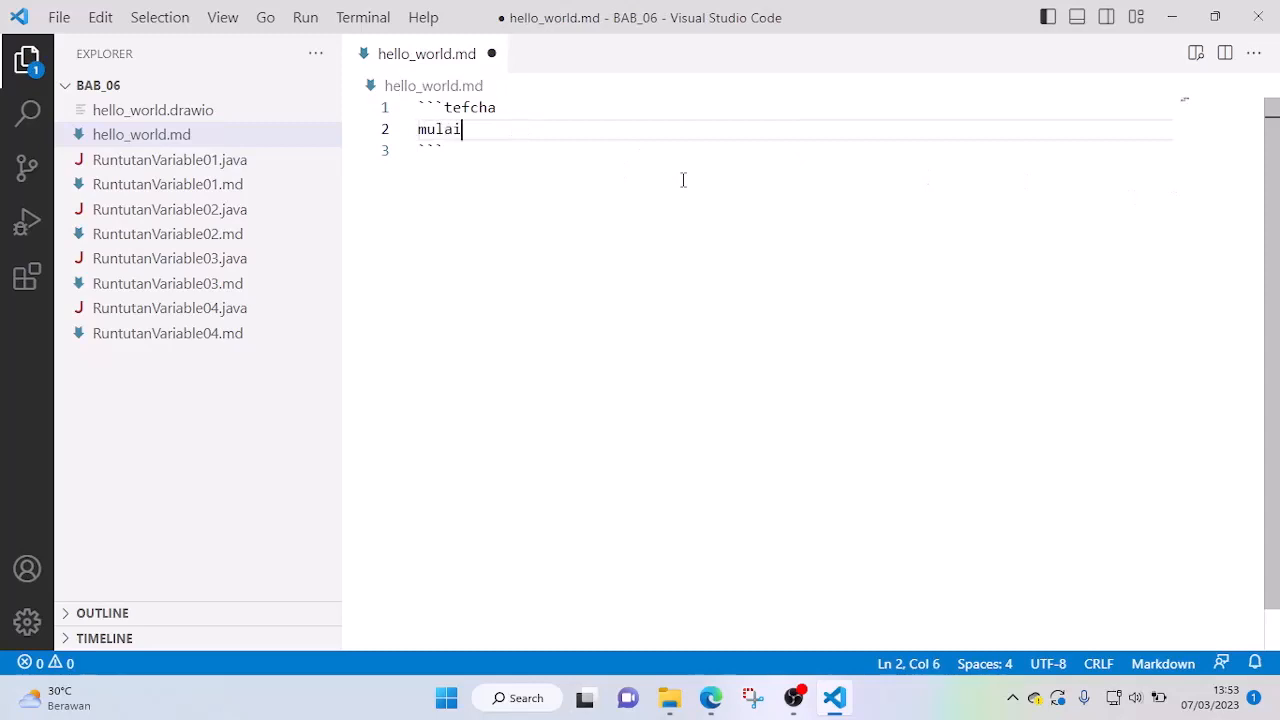
key("Return")
key("Return")
type("berhenti")
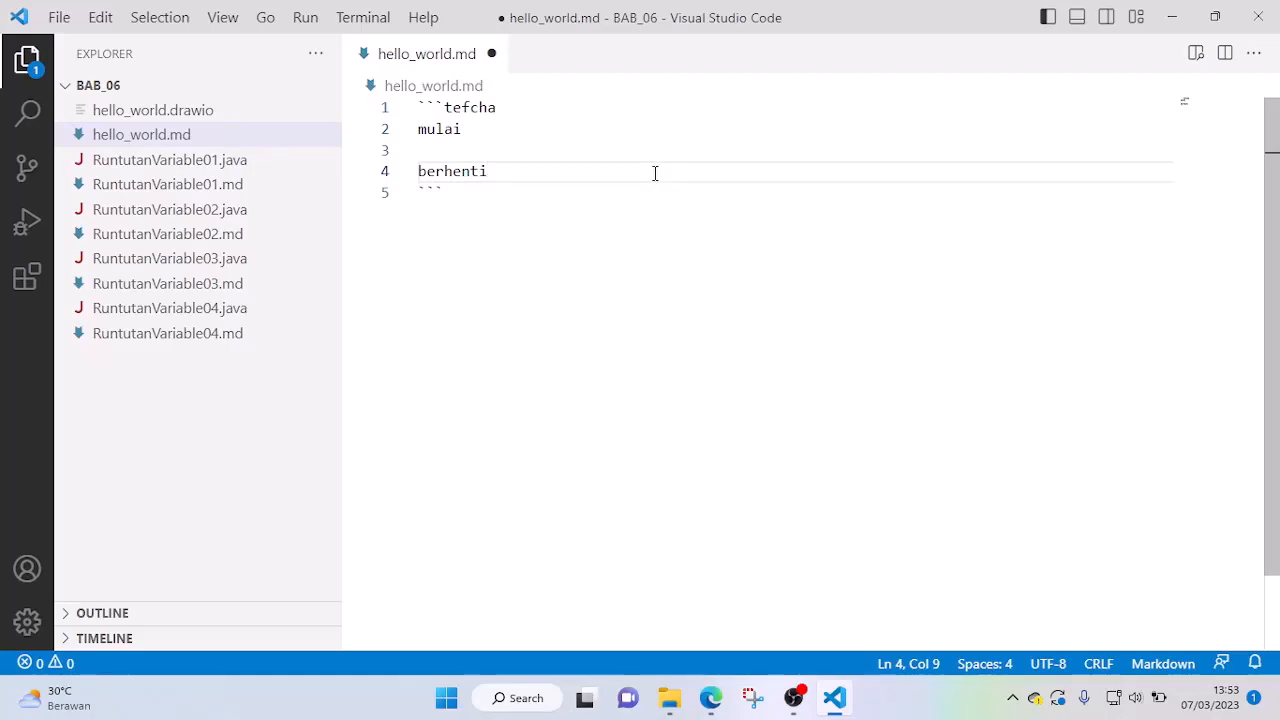
key("ctrl+s")
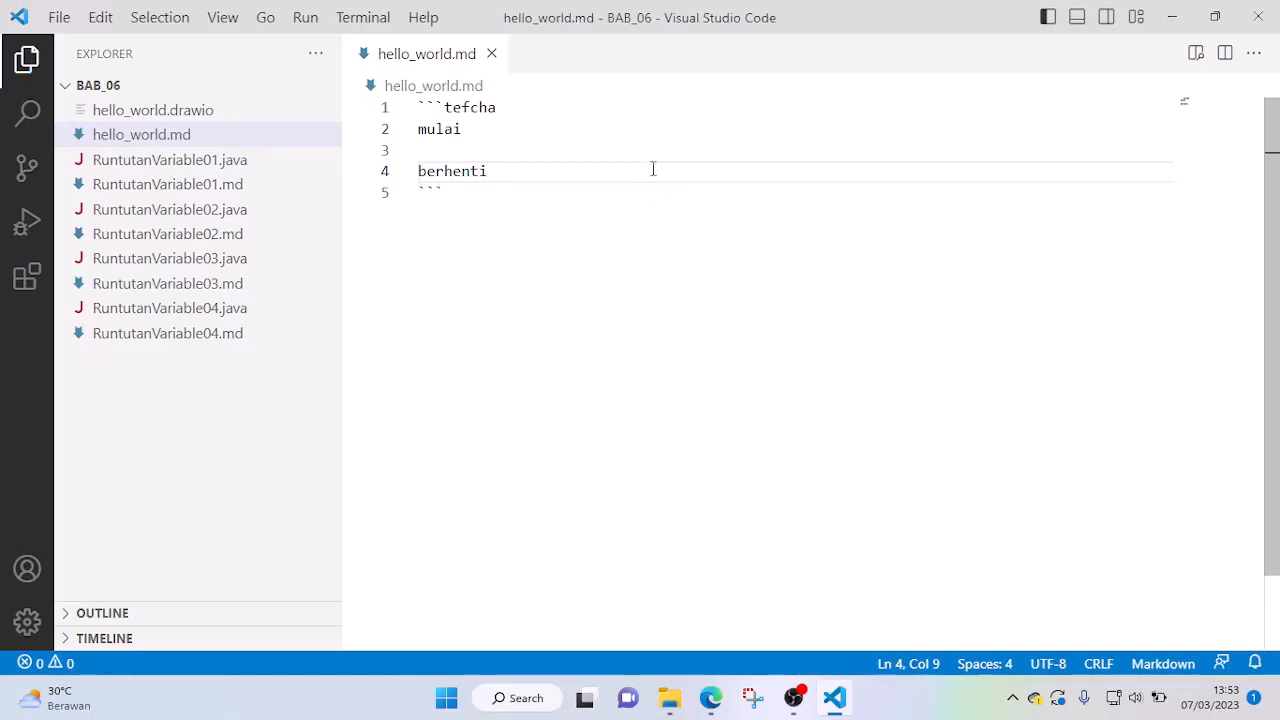
left_click(1107, 20)
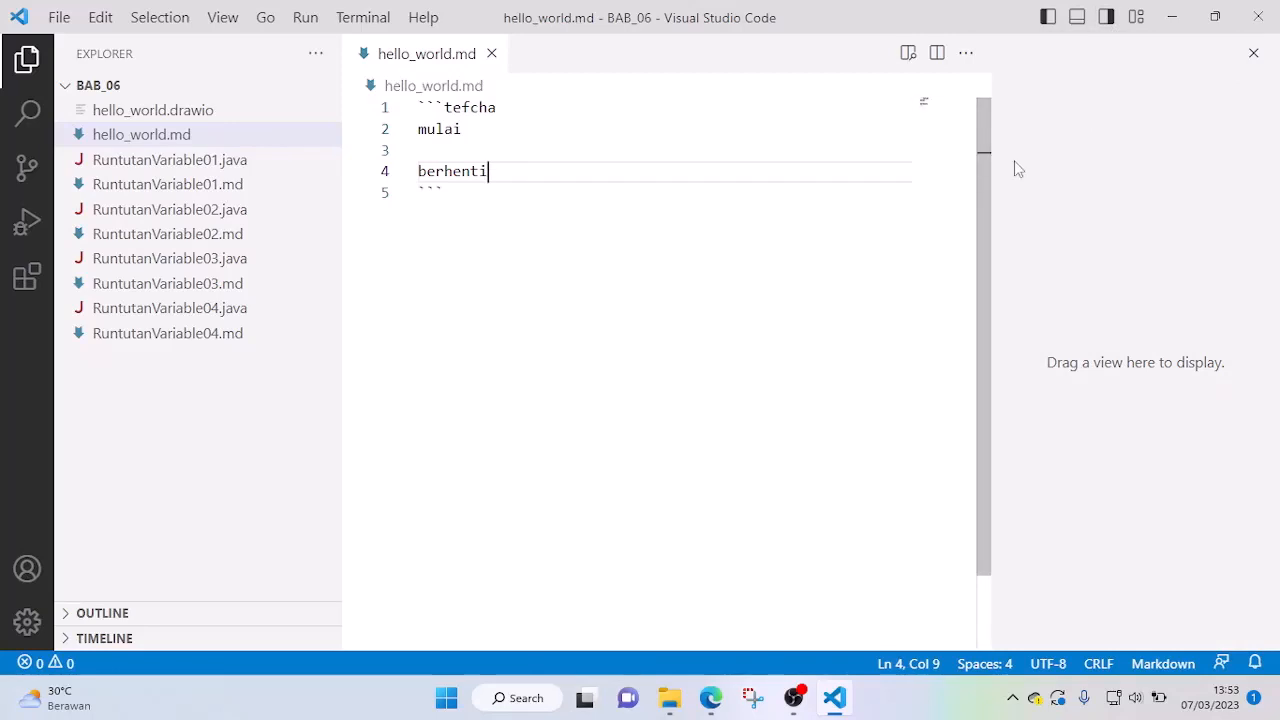
left_click(1049, 22)
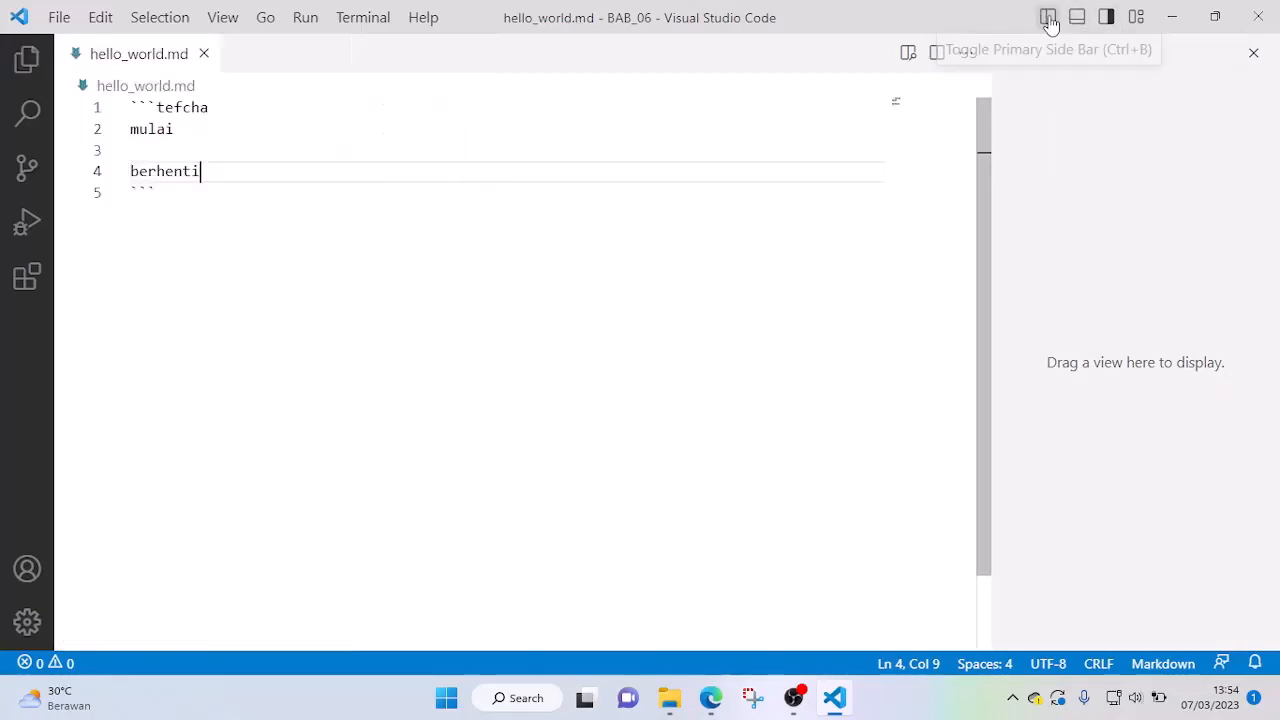
left_click(1049, 20)
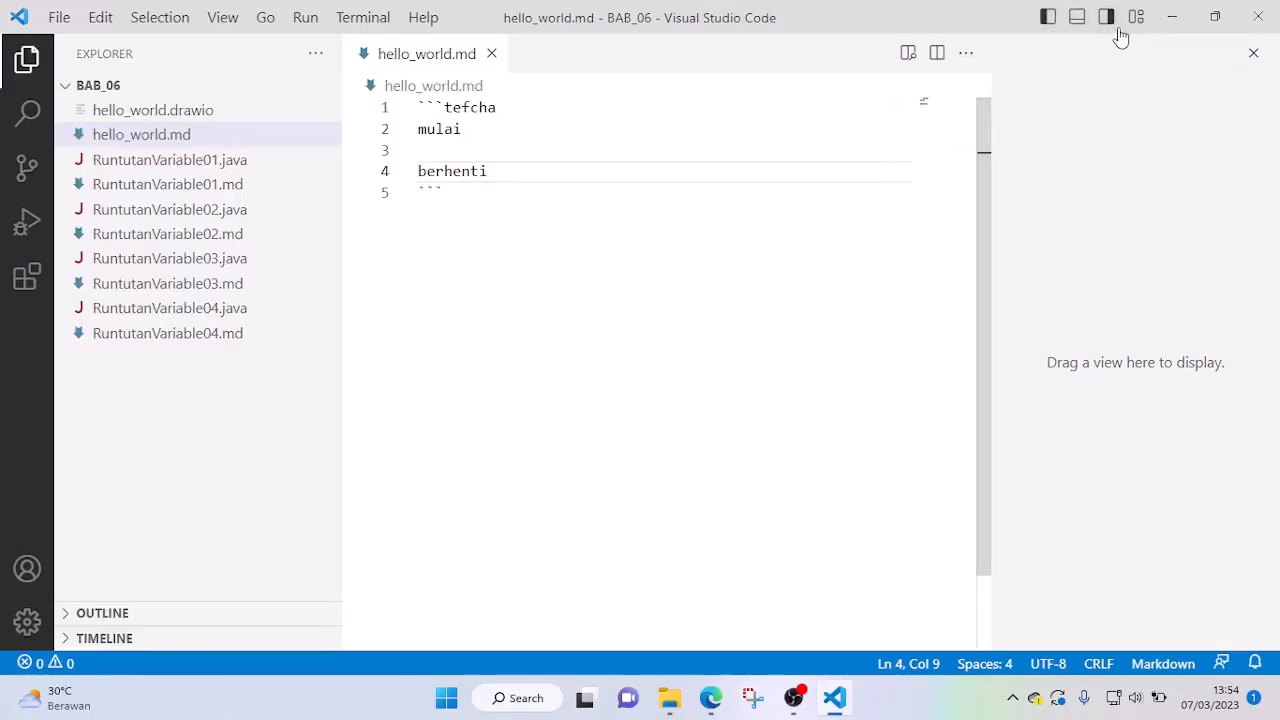
left_click(743, 131)
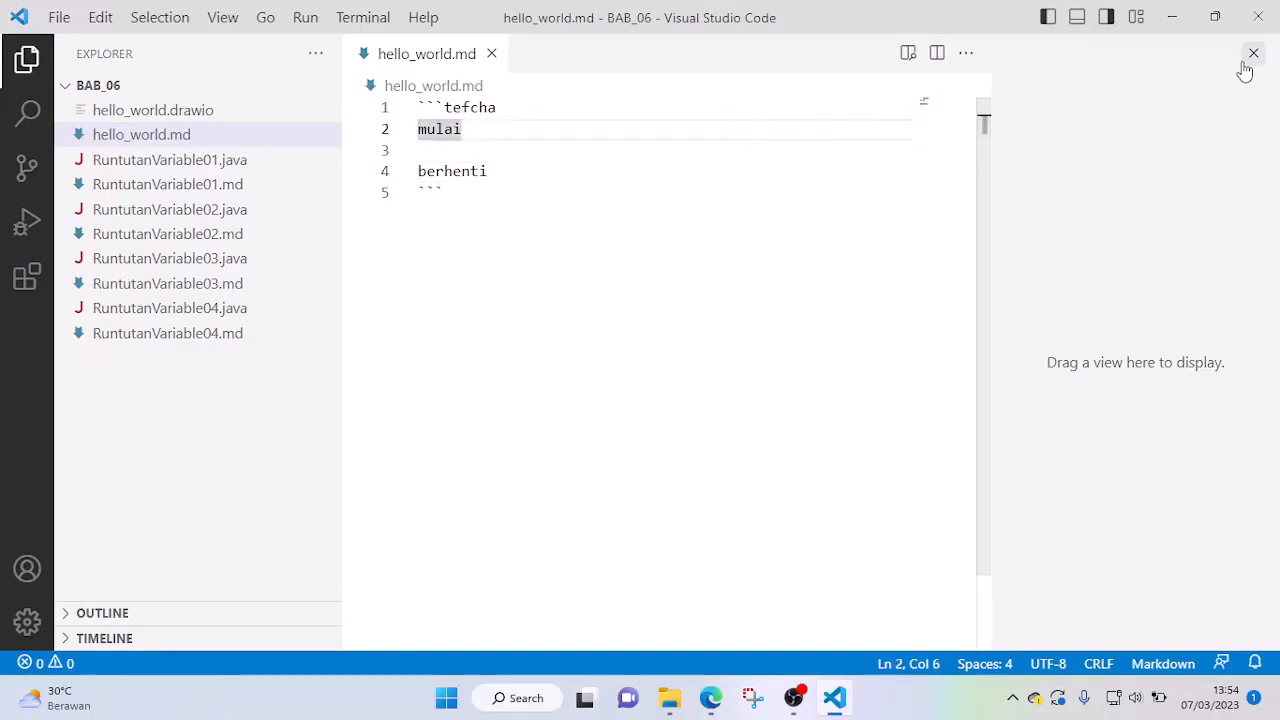
left_click(798, 705)
left_click(798, 705)
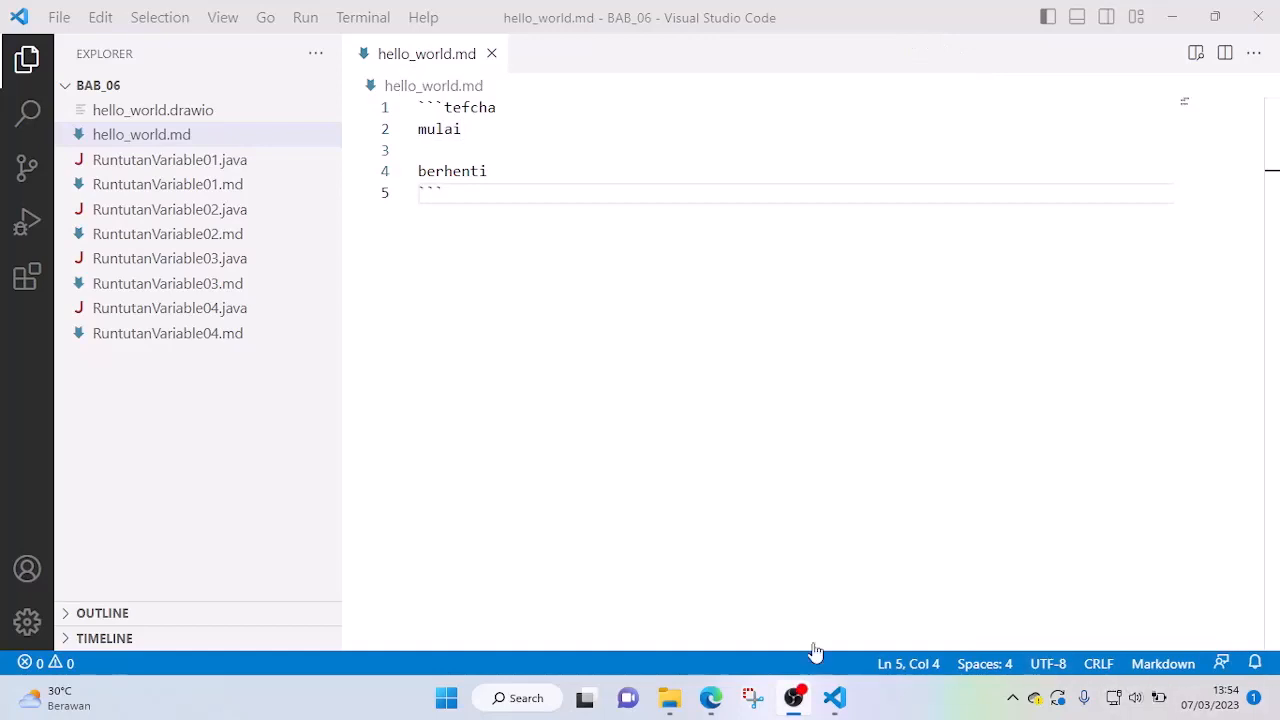
Open the Markdown preview beside hello_world.md, and enter jalan kaki between mulai and berhenti, followed by a new line
left_click(524, 153)
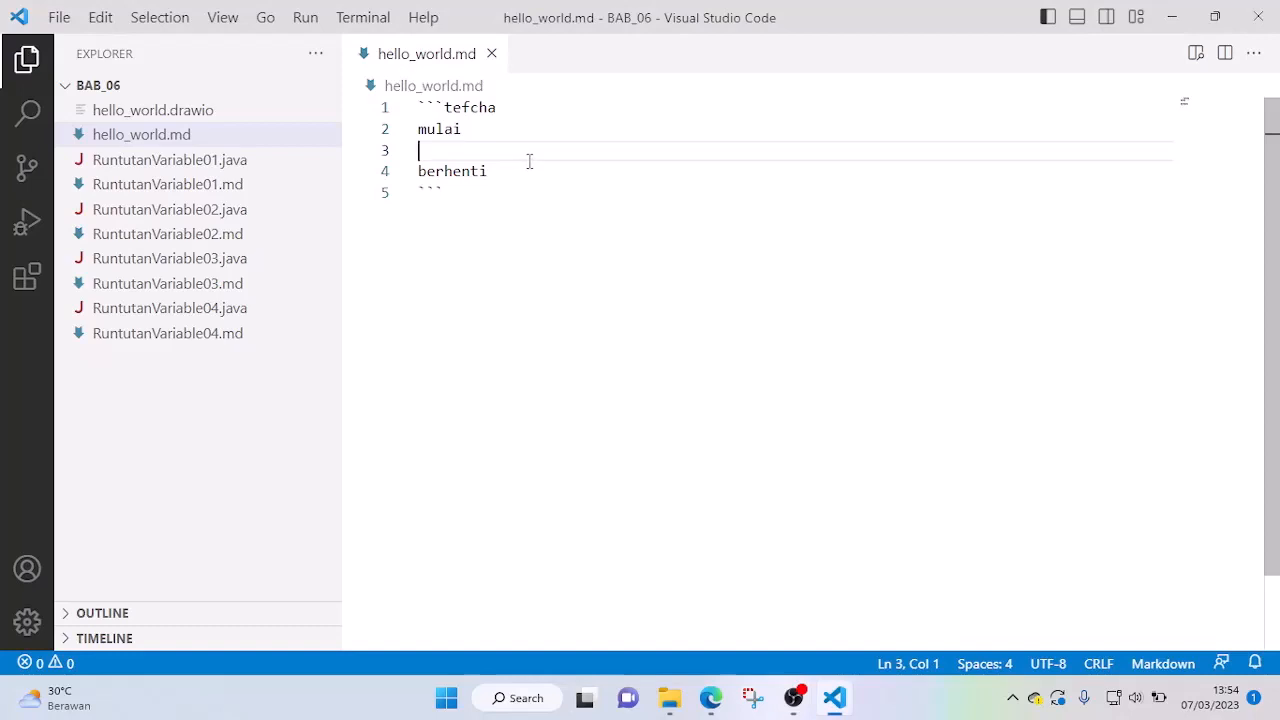
left_click(1198, 56)
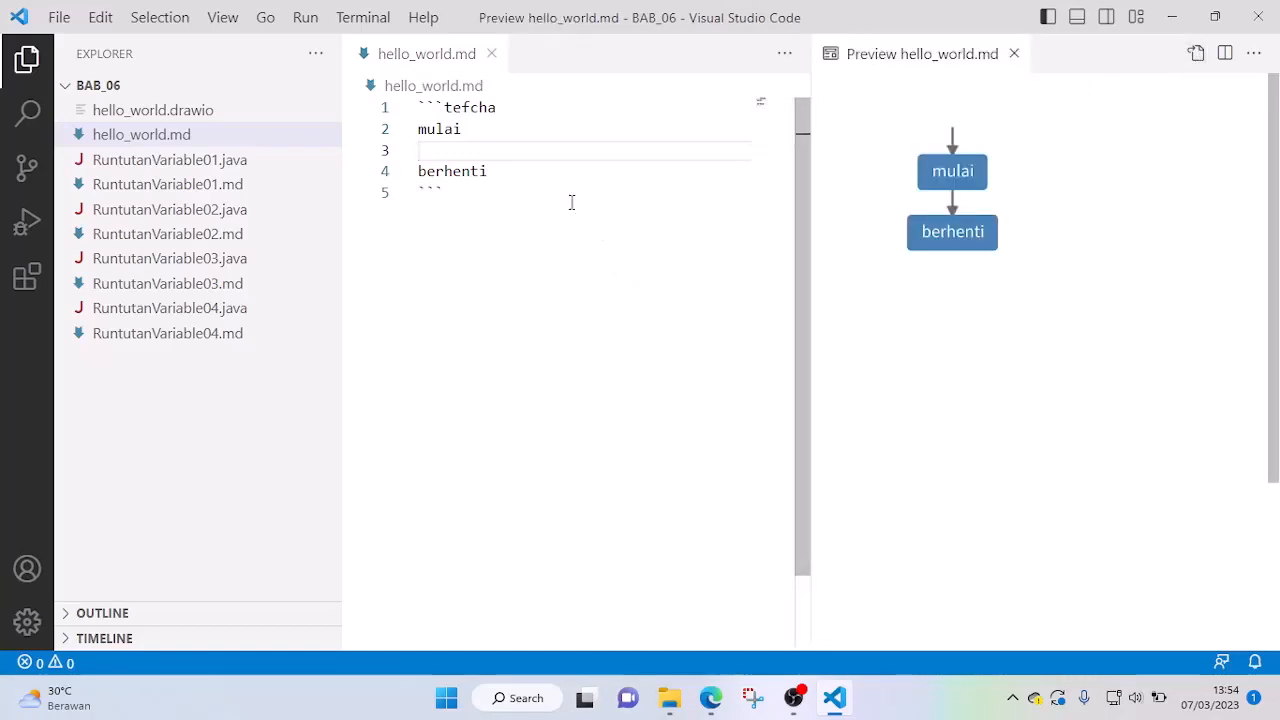
left_click(500, 150)
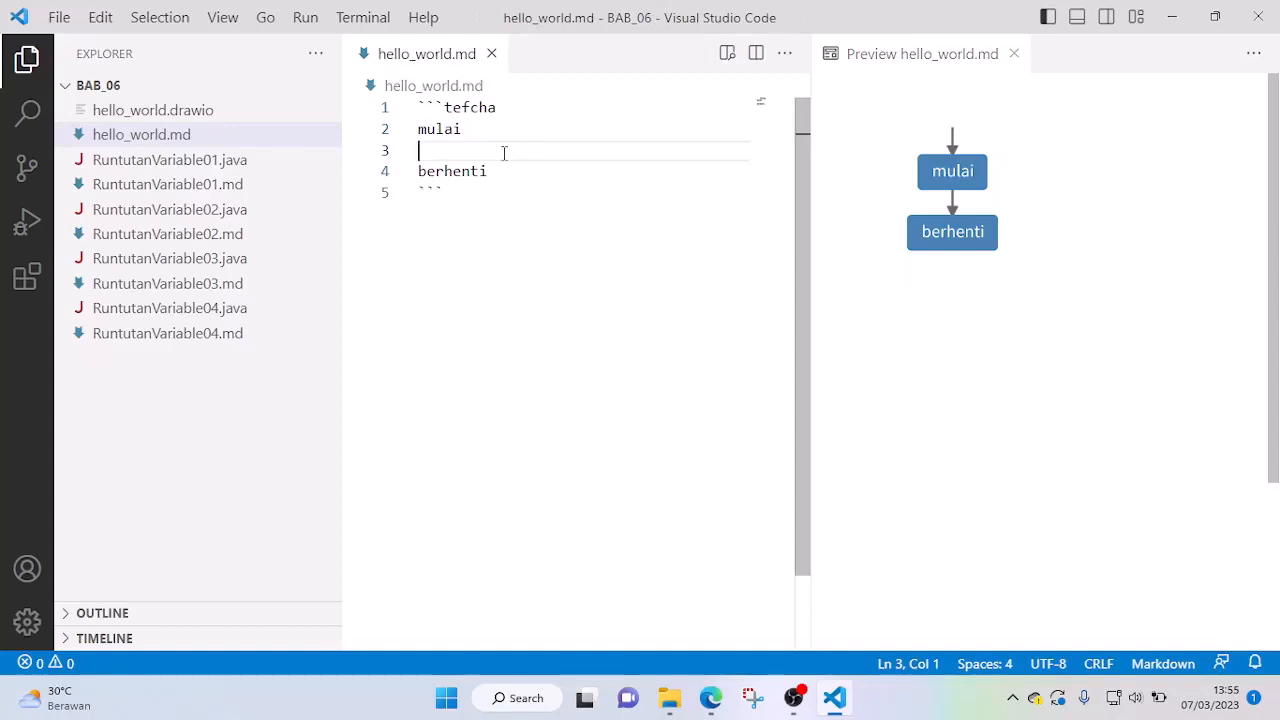
type("jalan kaki")
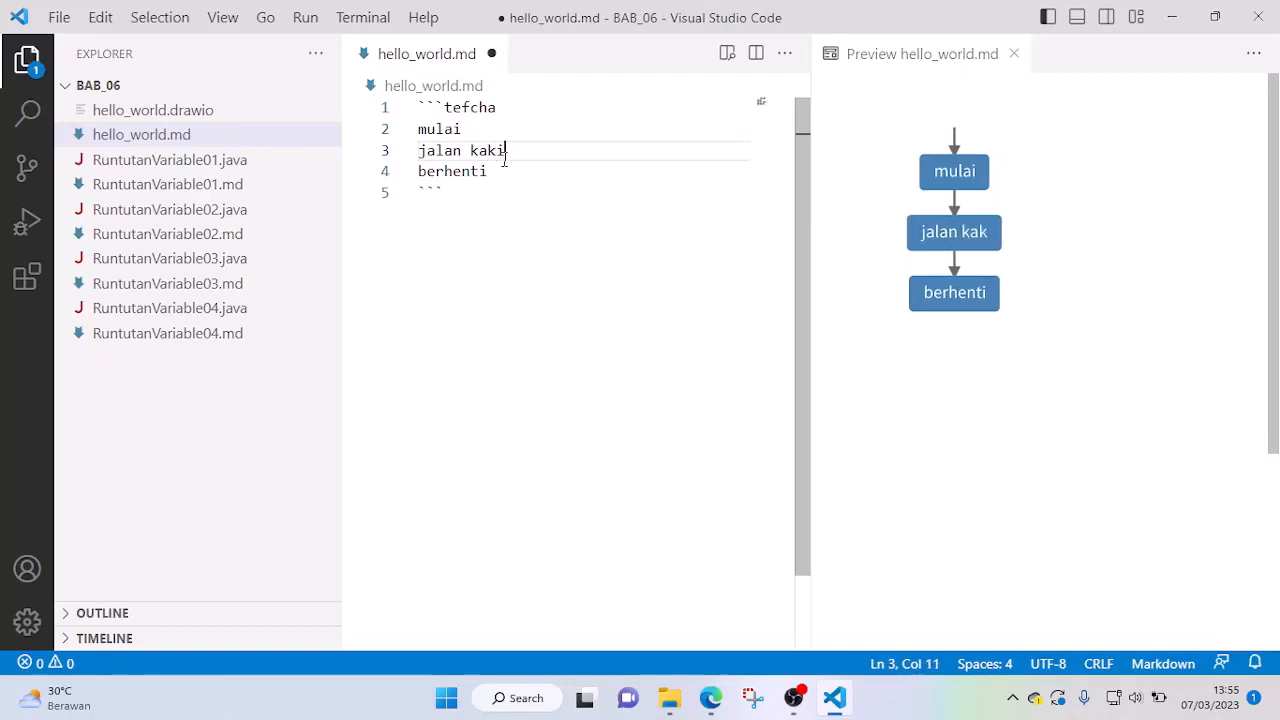
key("Return")
type("j")
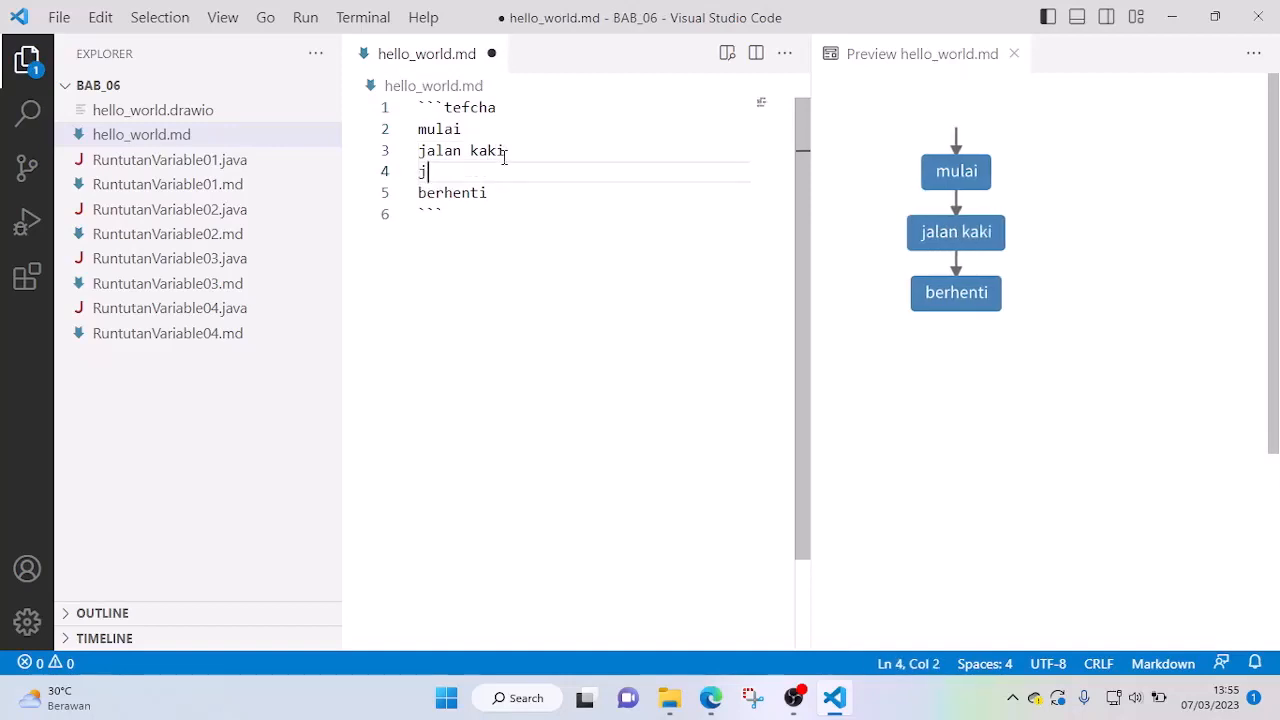
type("ika ada")
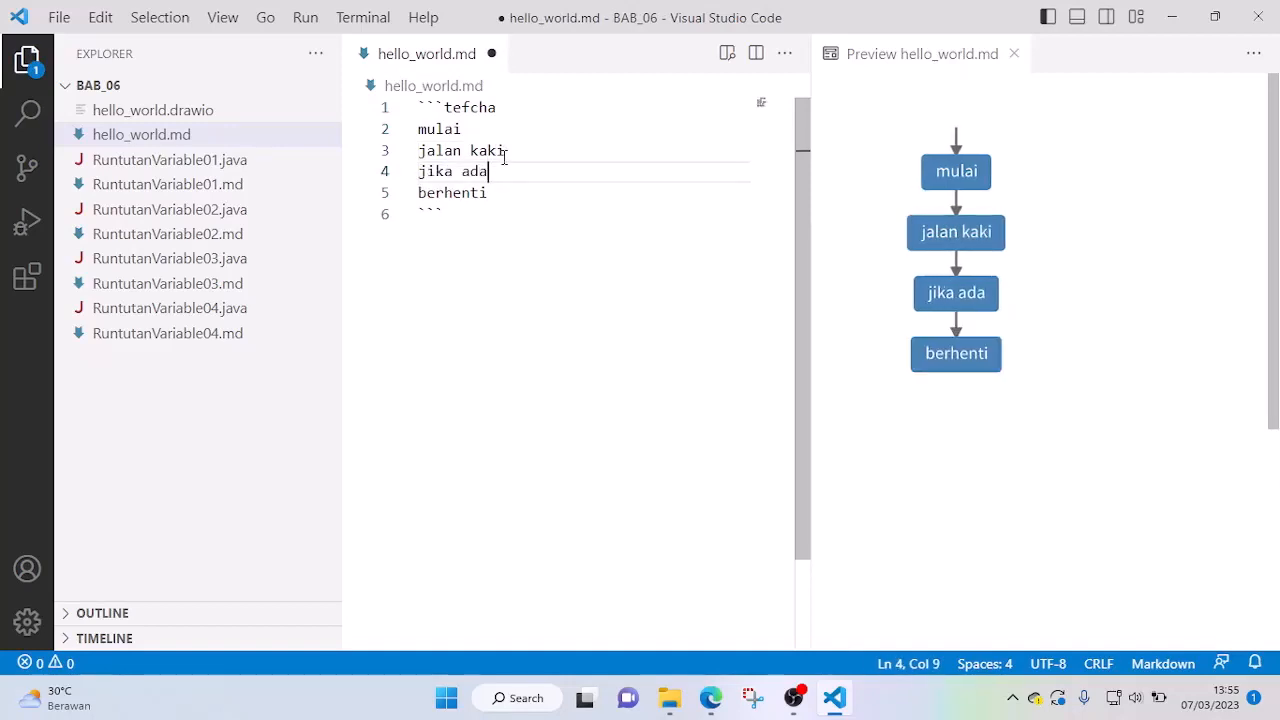
type(" lobang")
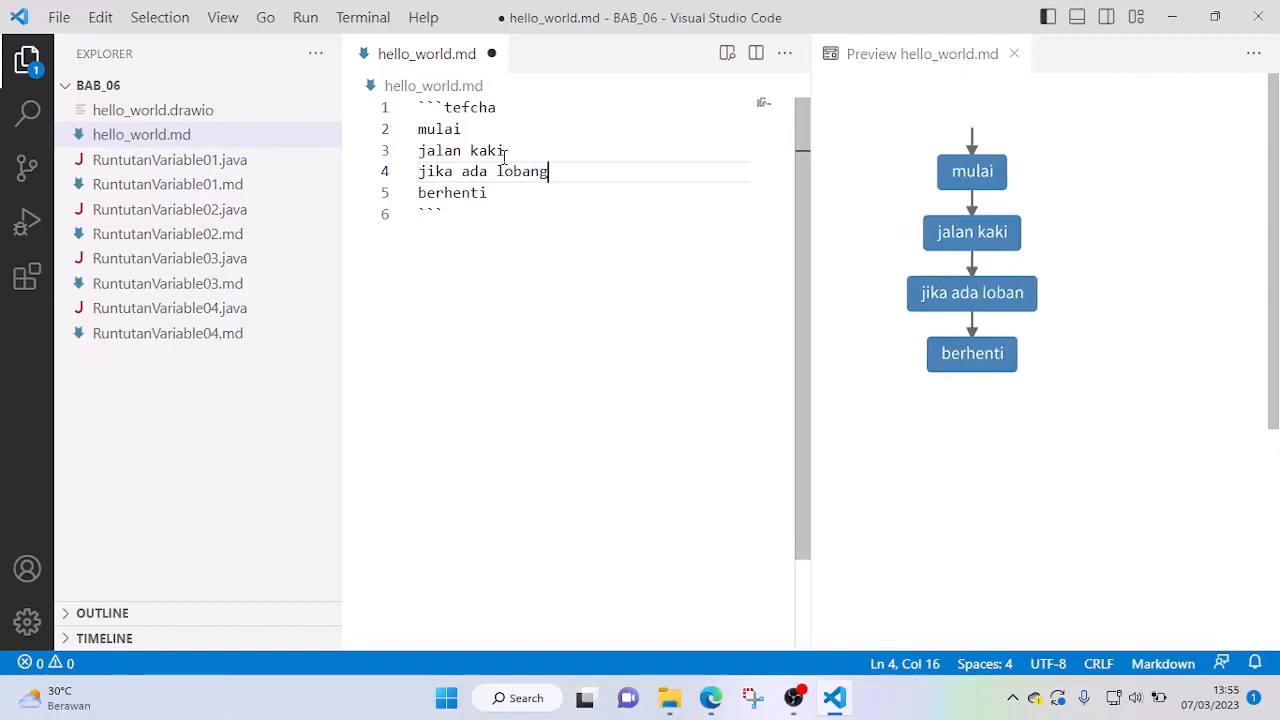
key("BackSpace")
key("BackSpace")
key("BackSpace")
key("BackSpace")
key("BackSpace")
key("BackSpace")
key("BackSpace")
key("BackSpace")
key("BackSpace")
key("BackSpace")
key("BackSpace")
key("BackSpace")
key("BackSpace")
key("BackSpace")
key("BackSpace")
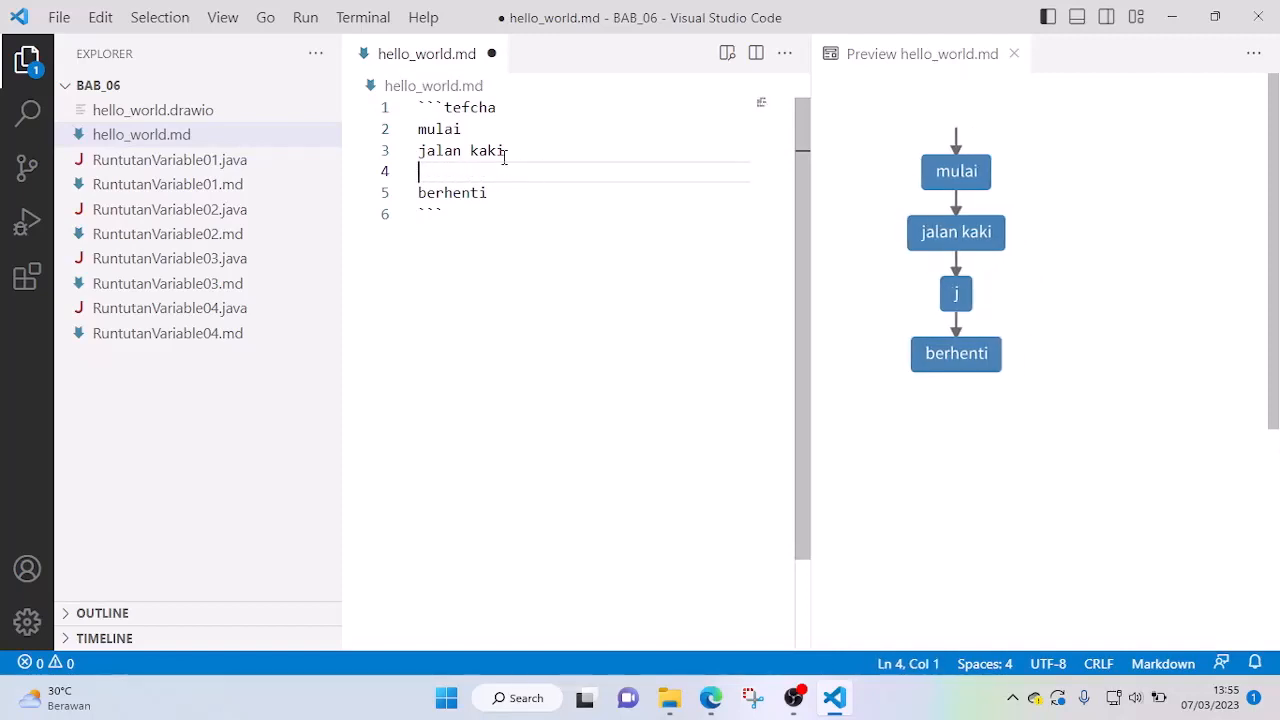
Add the condition if ada lobang below jalan kaki, with an indented menghindar line beneath it
type("if ada lobang")
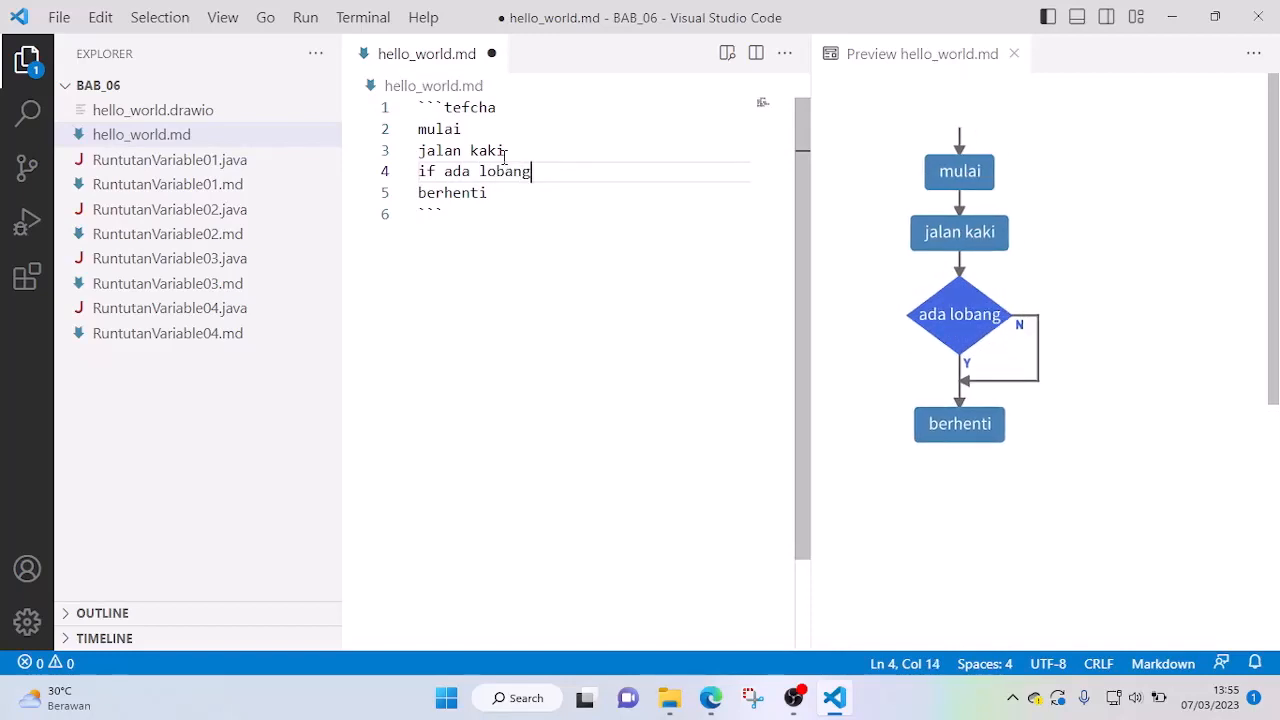
key("Return")
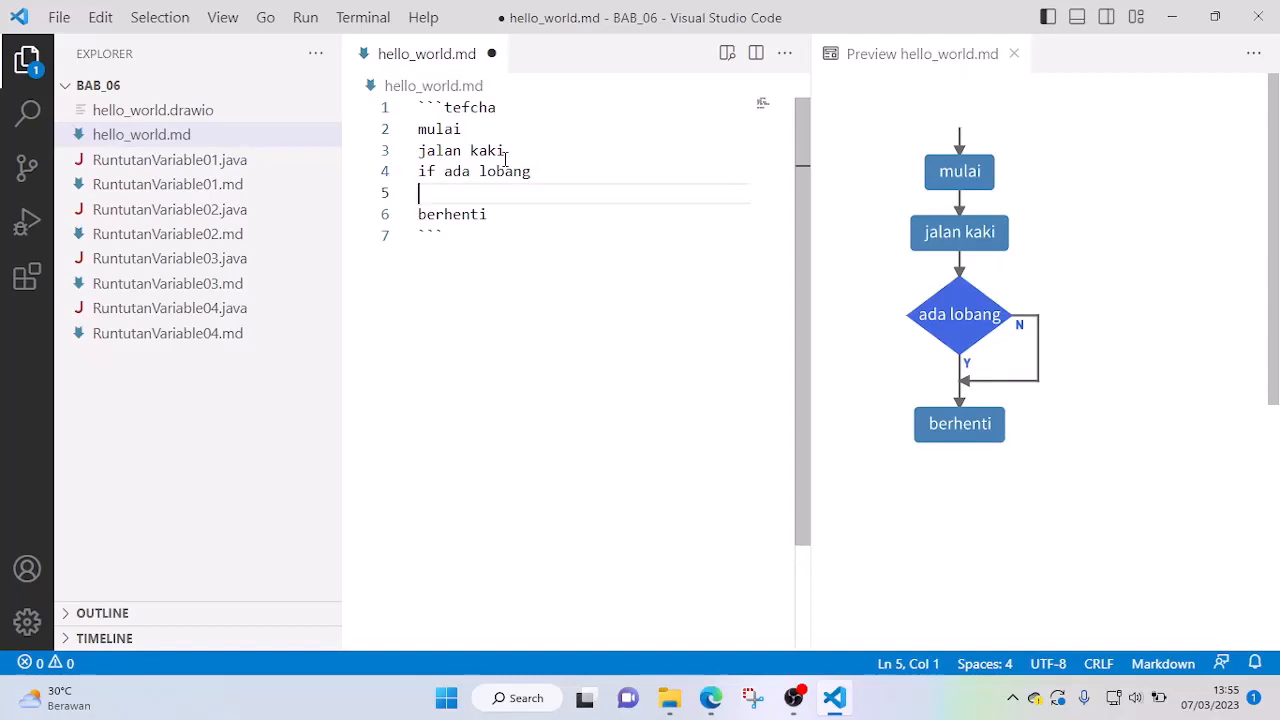
key("BackSpace")
key("Tab")
type("me")
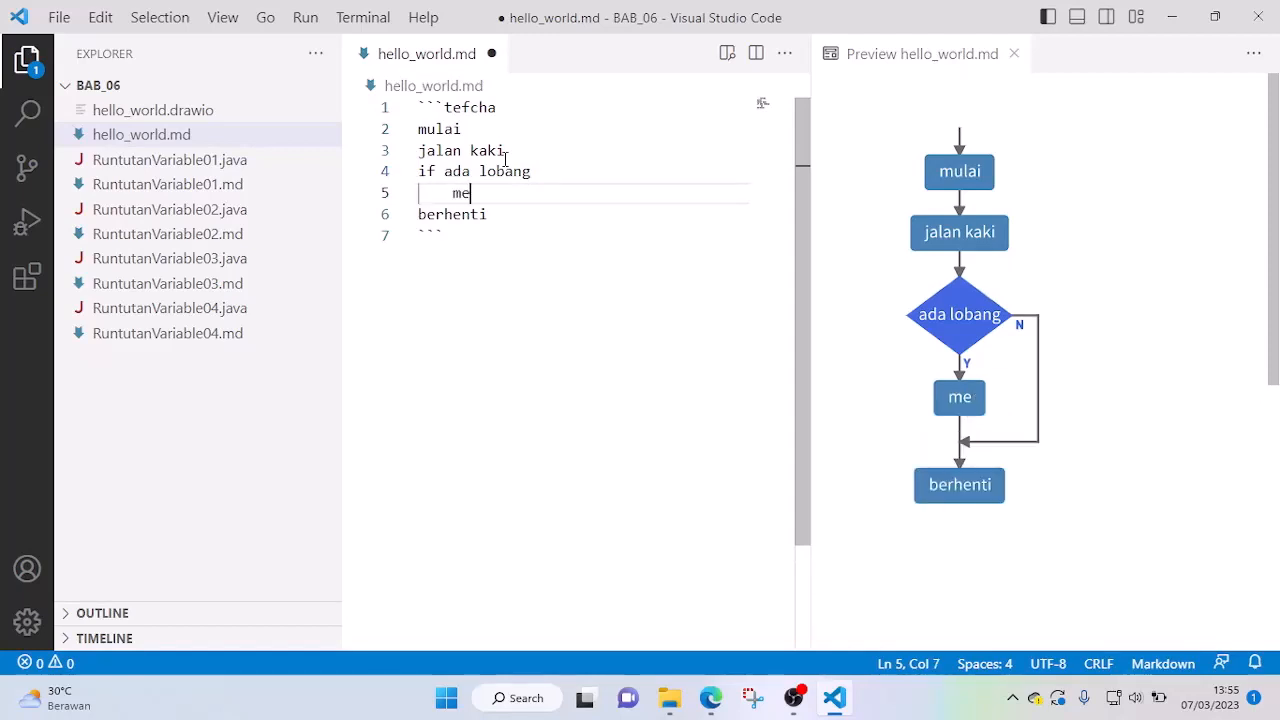
type("nghindar")
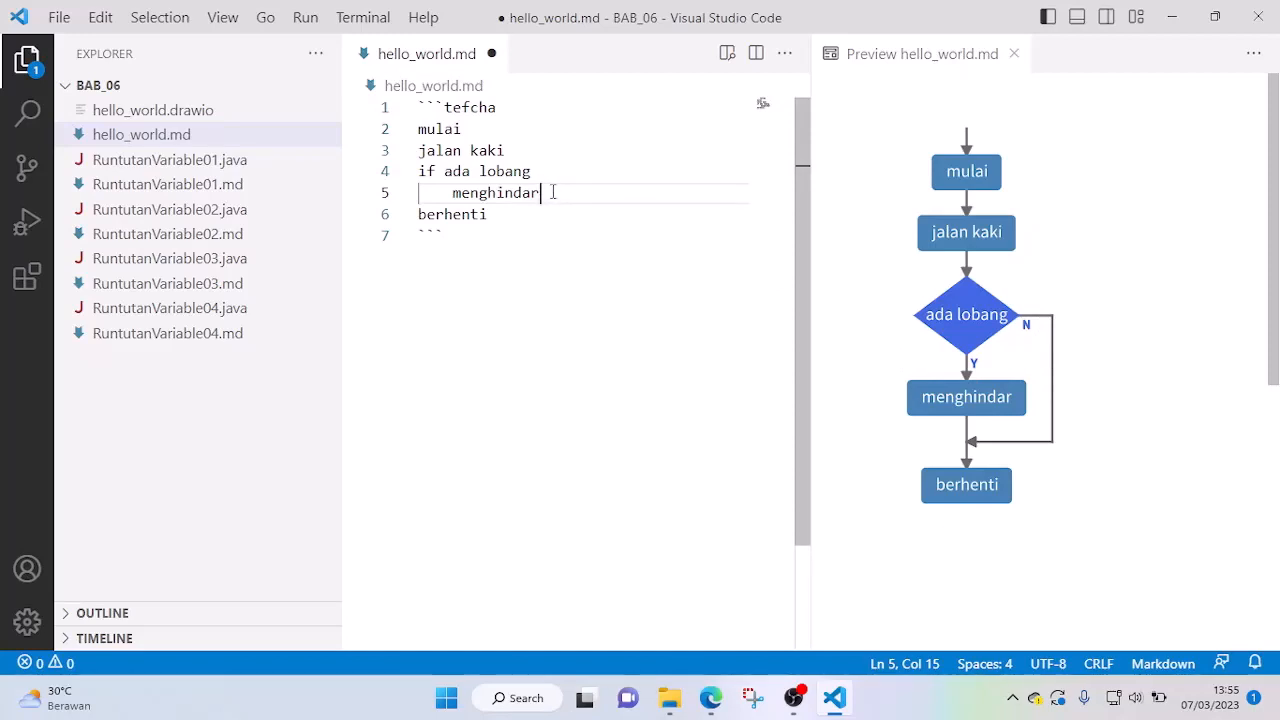
Replace the three lines between mulai and berhenti with a while lapar loop containing an indented makan line
left_click_drag(550, 191, 419, 150)
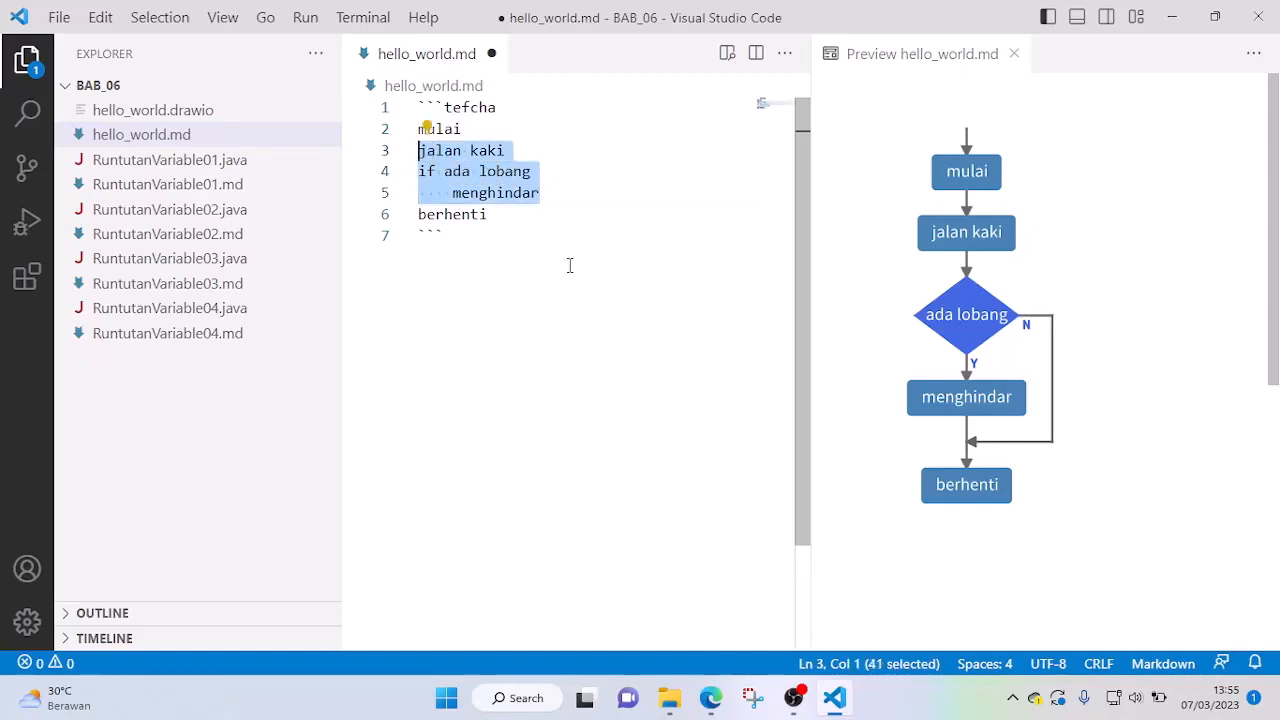
type("wh")
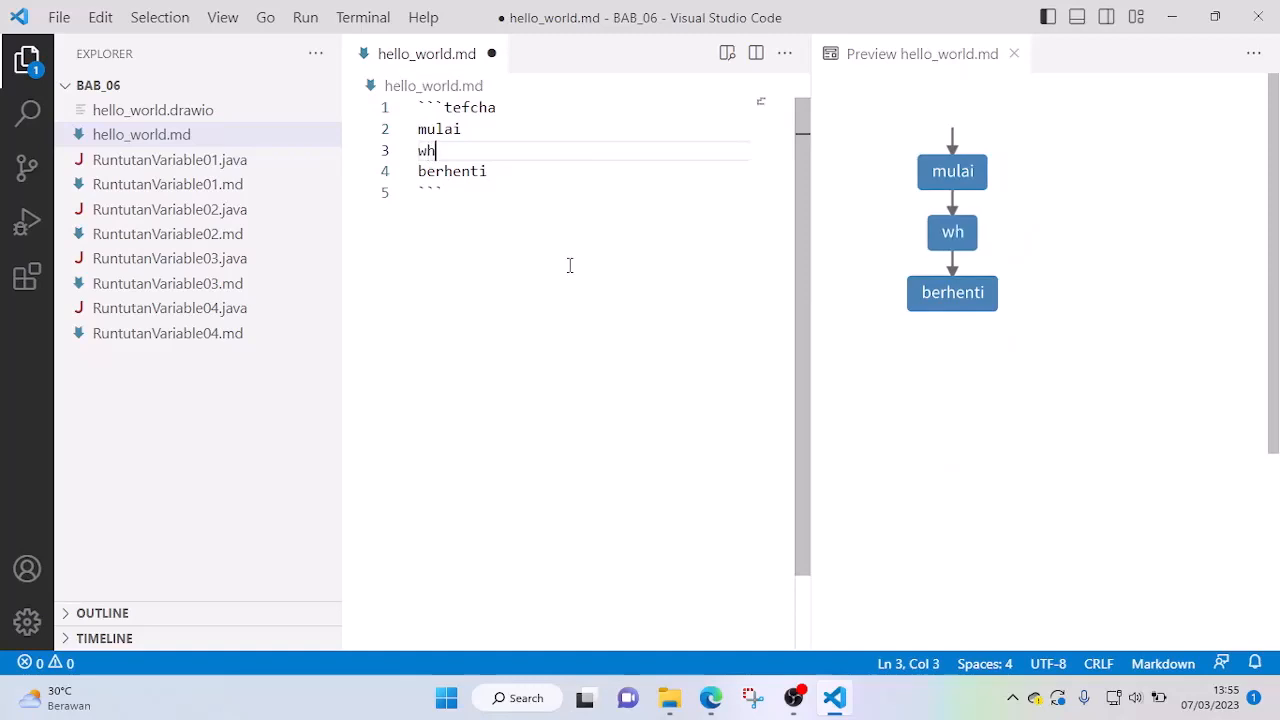
type("ile ")
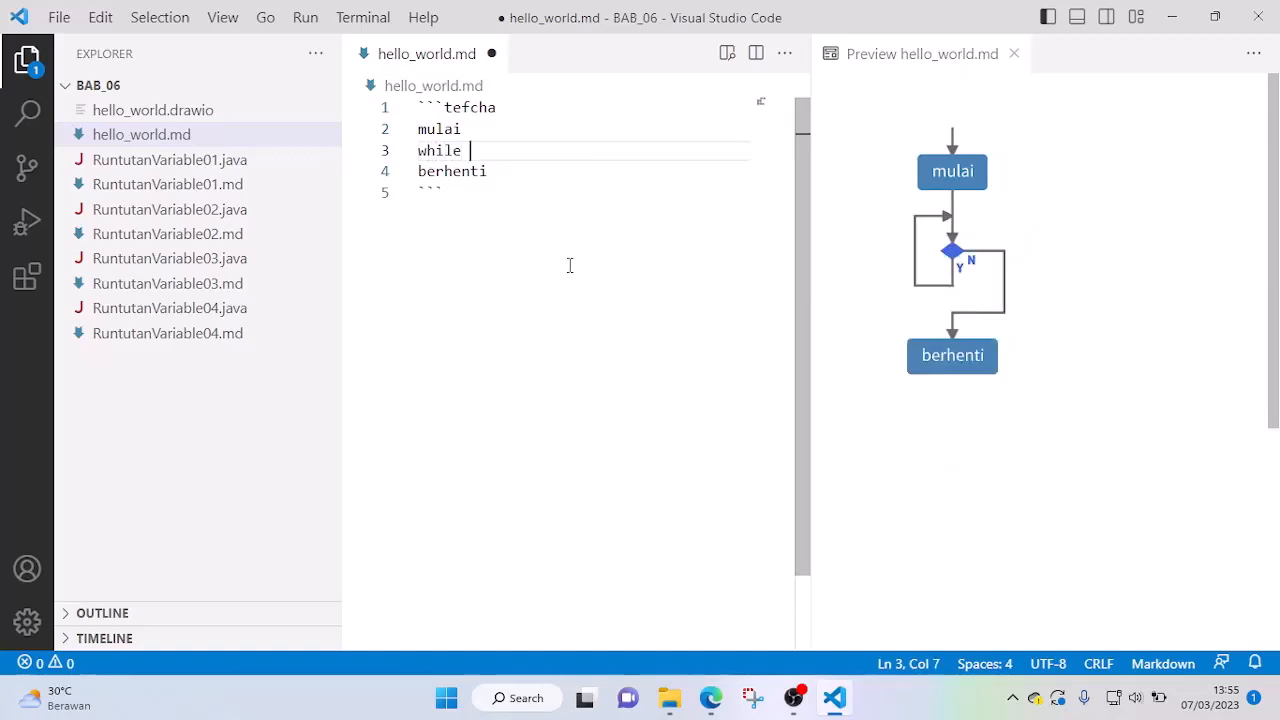
type("lap")
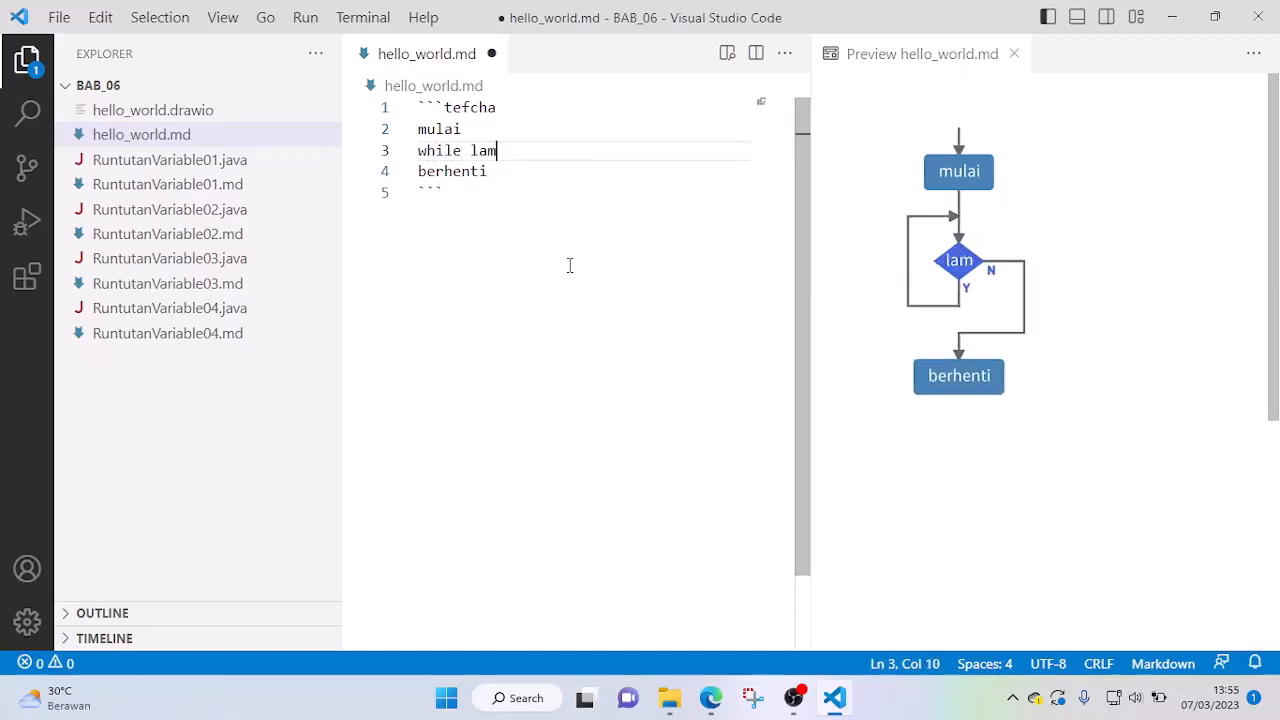
type("ar")
key("Return")
key("Tab")
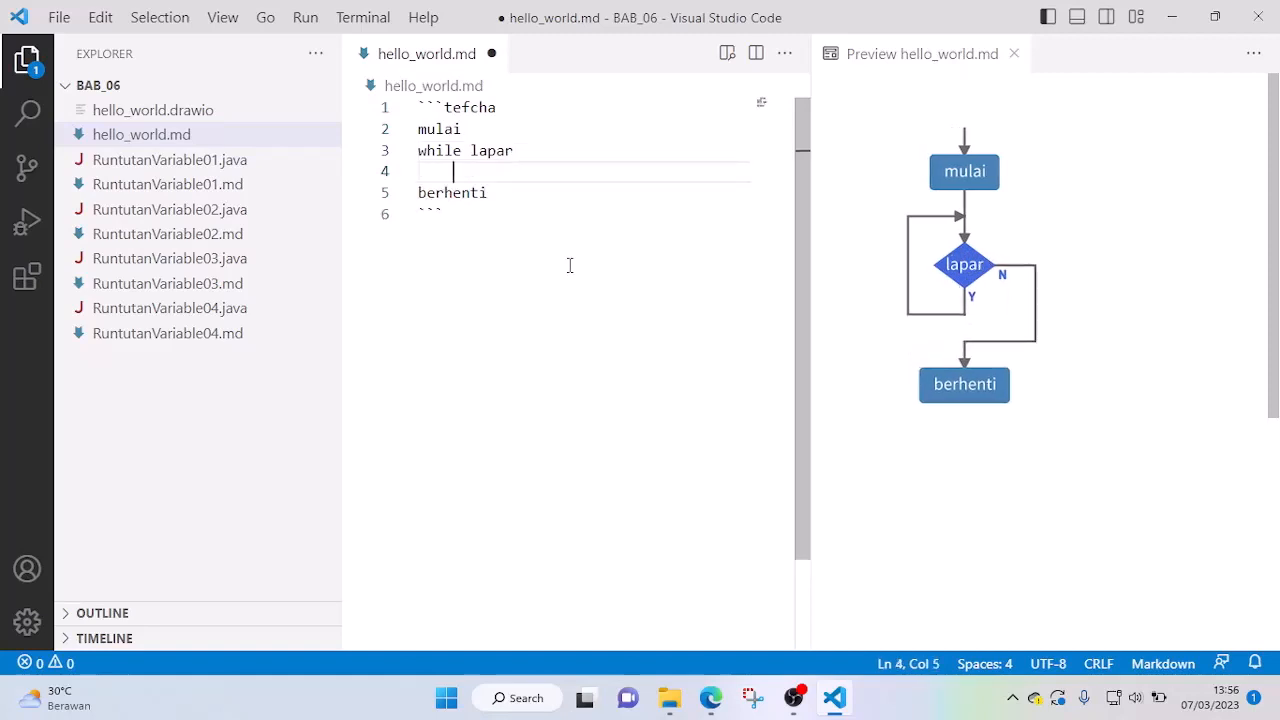
type("makan")
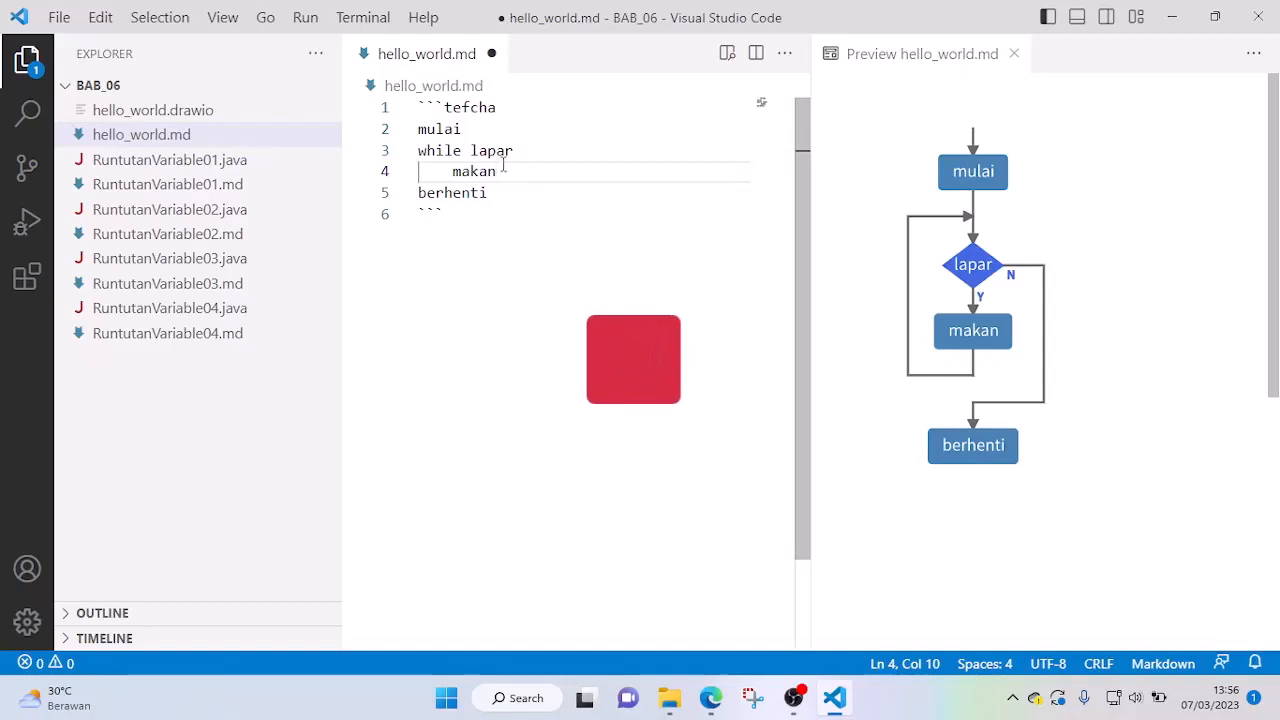
Select the while lapar and makan lines in the tefcha block
left_click_drag(504, 172, 418, 150)
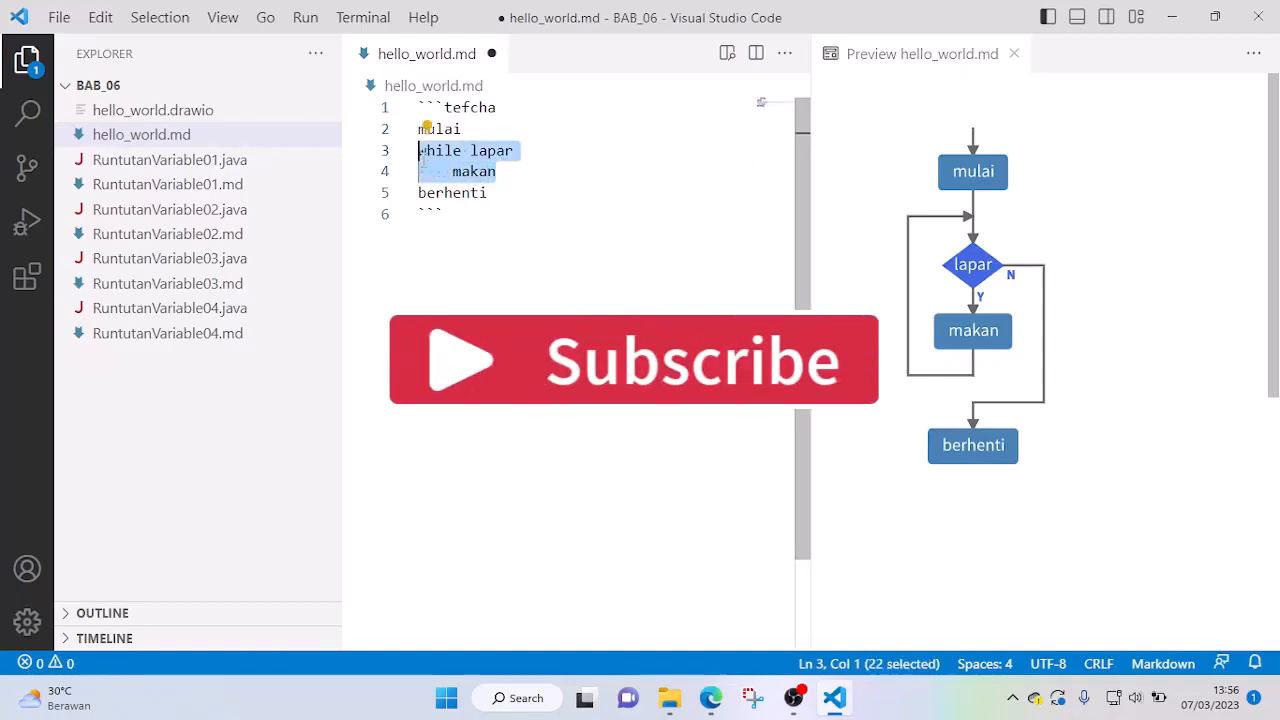